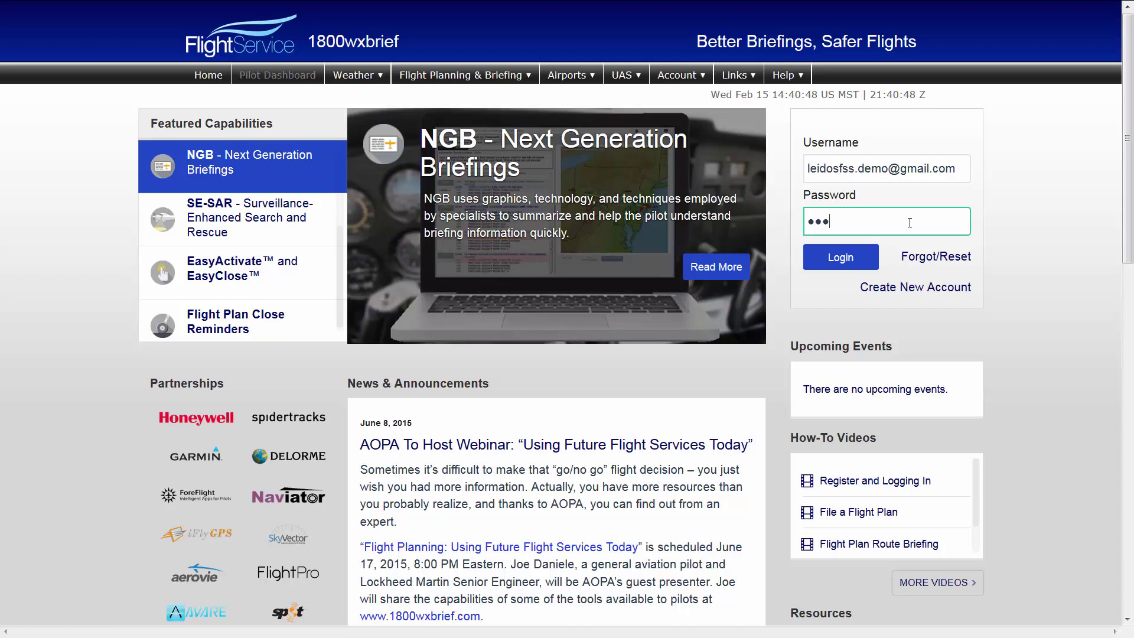
Step: Enter the account password and log in to the flight service website
type("•••••••")
key("Return")
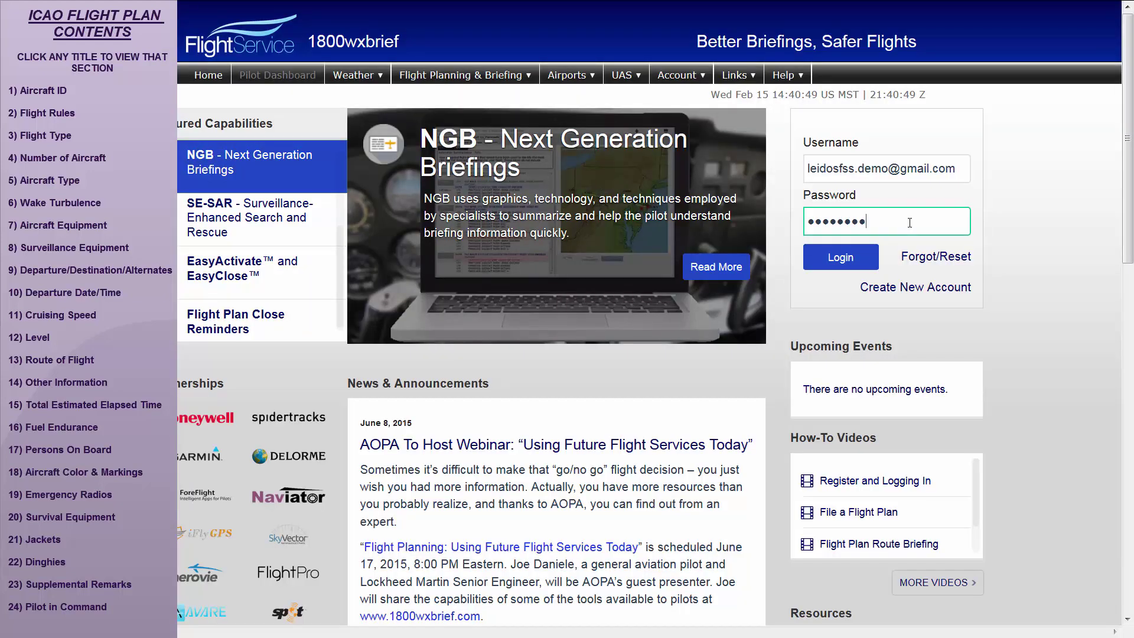
type("••")
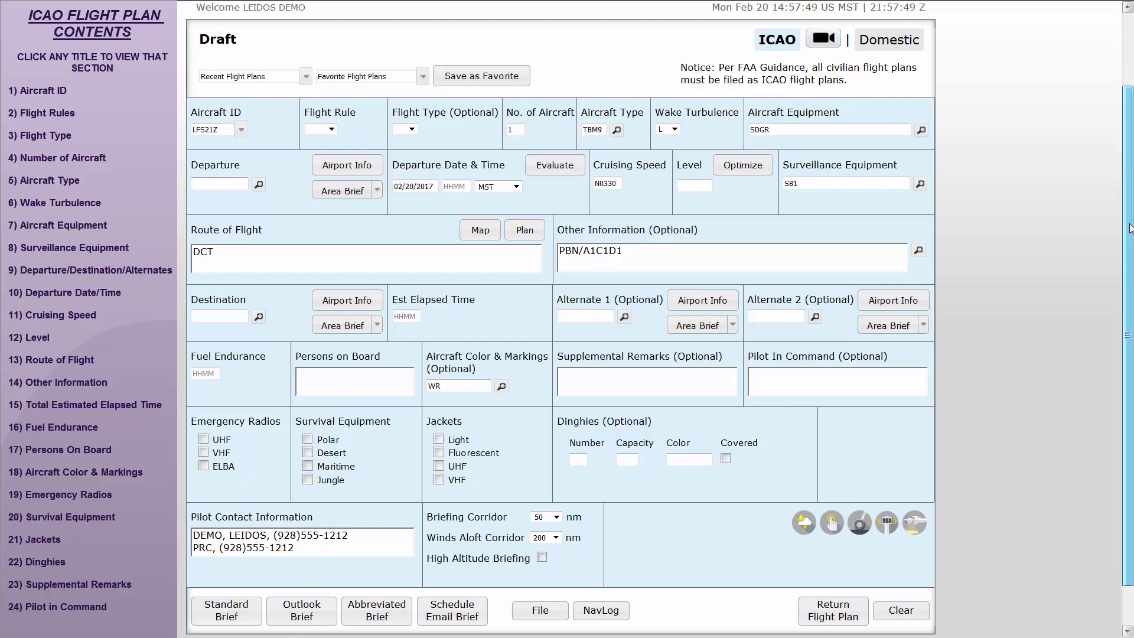
Step: Open the account's Aircraft page and look through the primary aircraft's stored information
scroll(1127, 138, "up", 2)
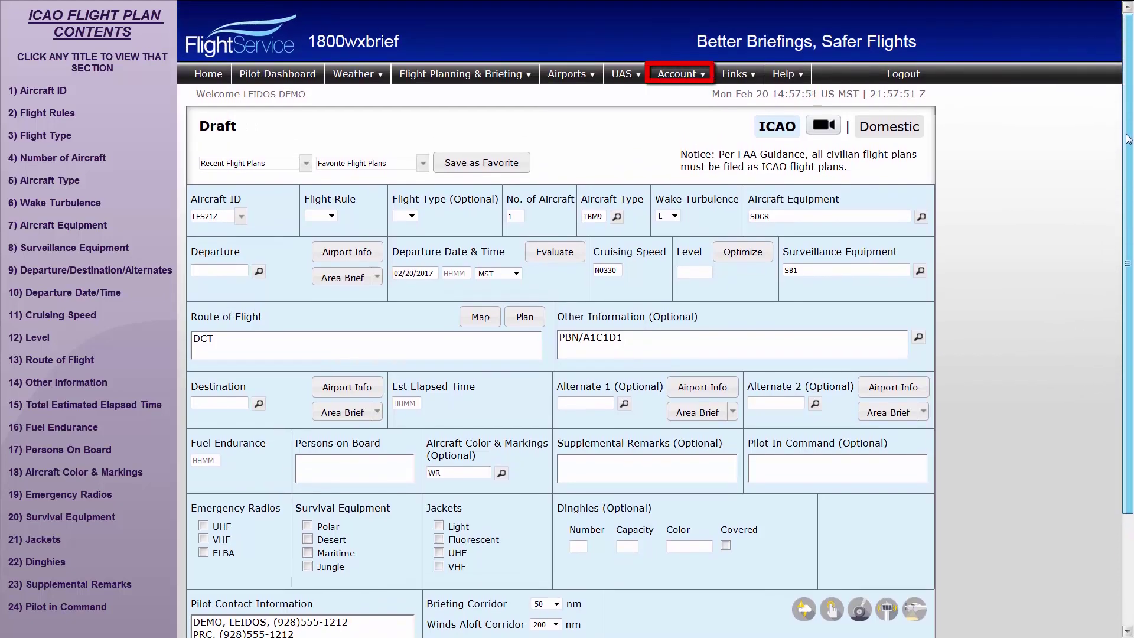
left_click(677, 74)
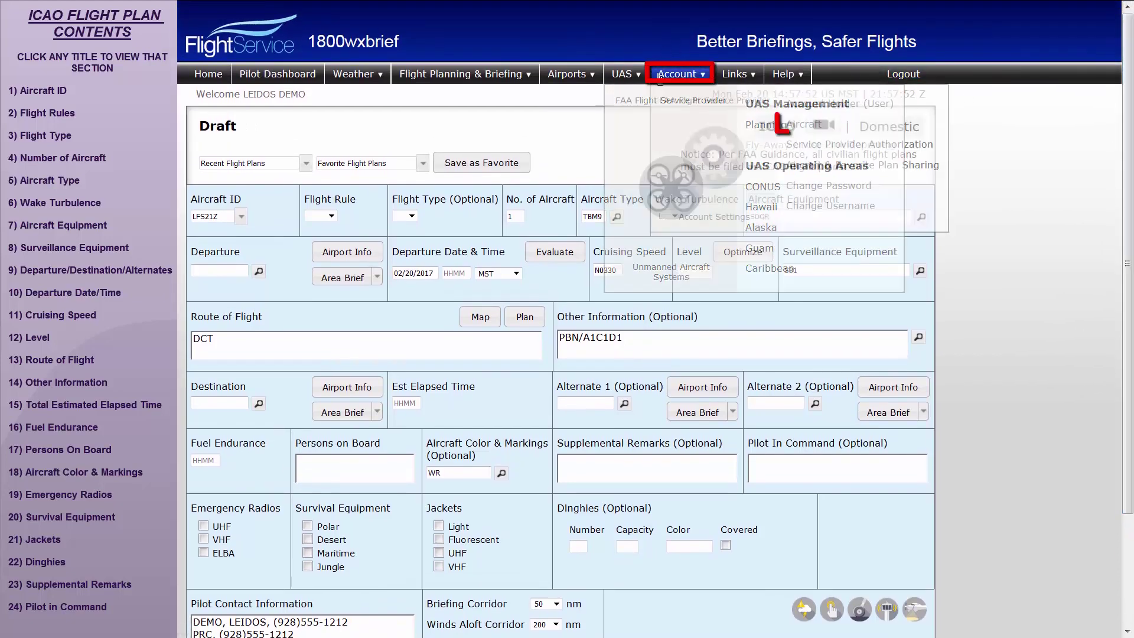
left_click(790, 125)
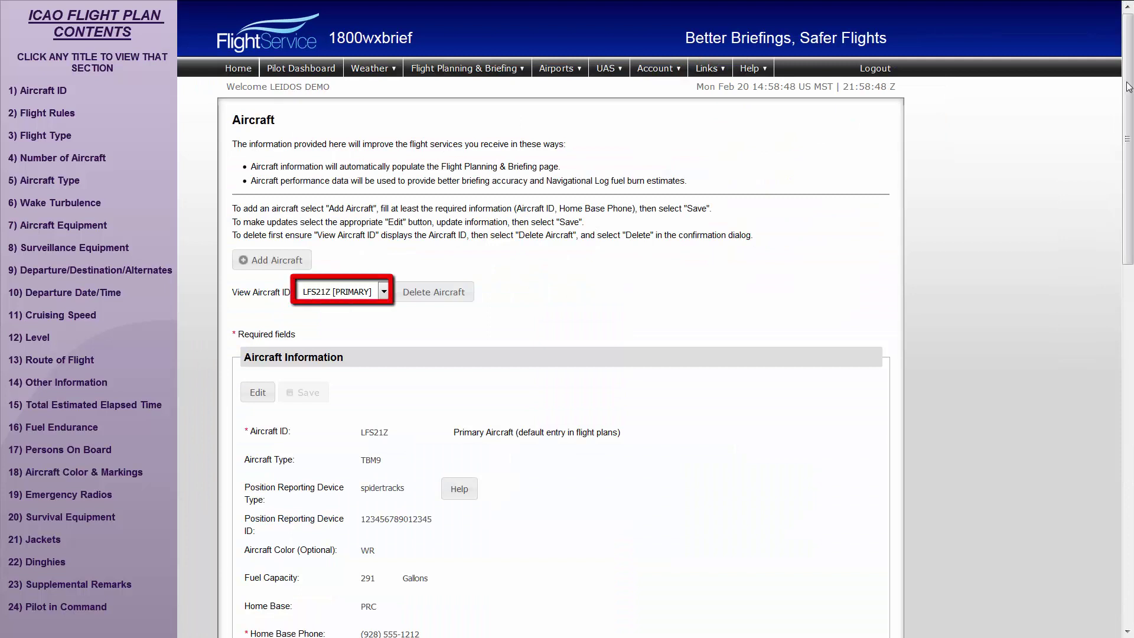
left_click_drag(1129, 88, 1129, 222)
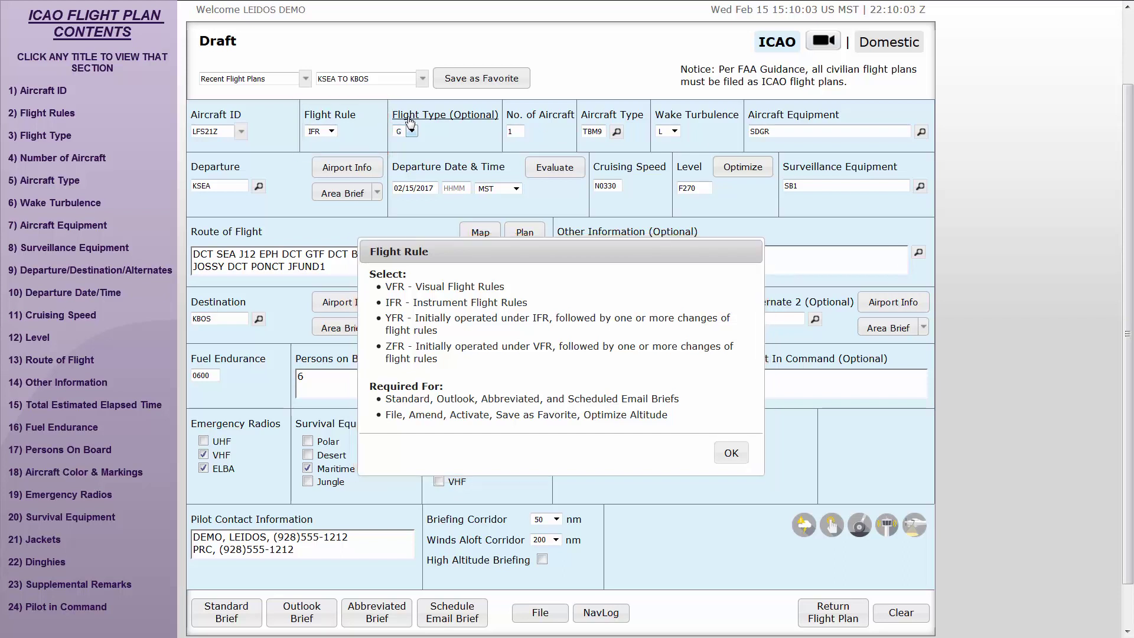
Step: Read the field help for Flight Type, No. of Aircraft and Aircraft Type, including the aircraft type search
left_click(399, 118)
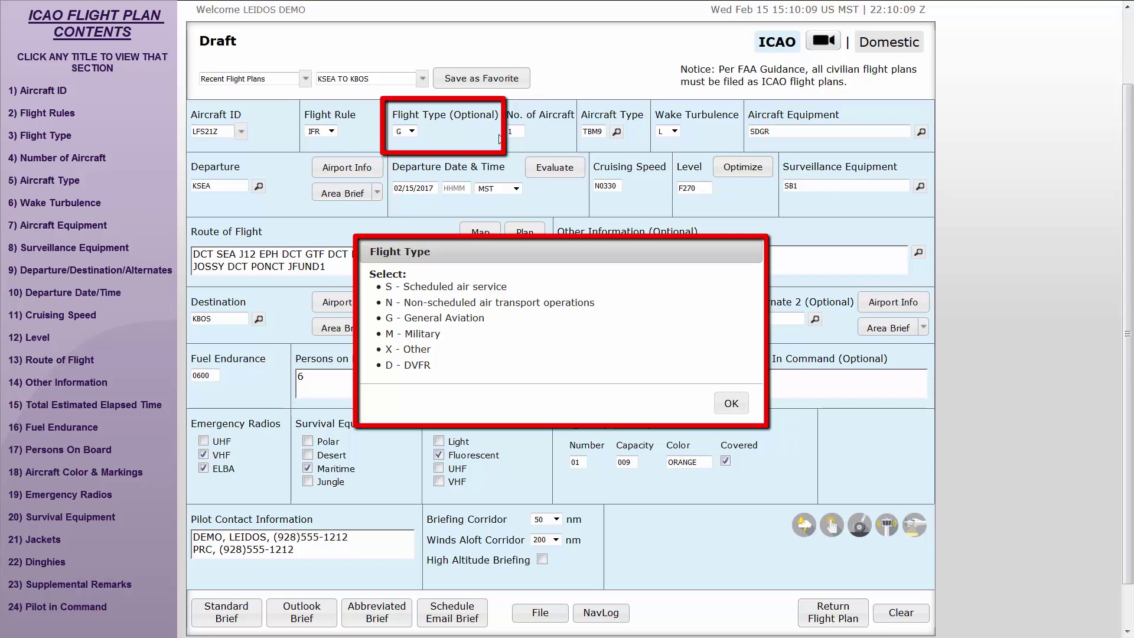
left_click(542, 115)
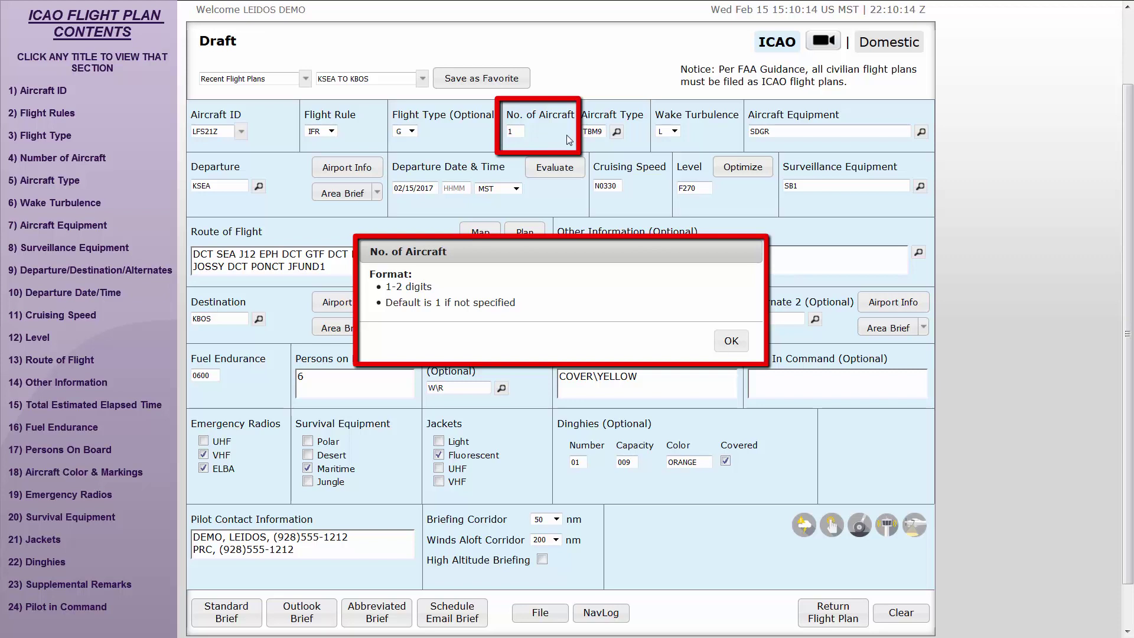
left_click(614, 120)
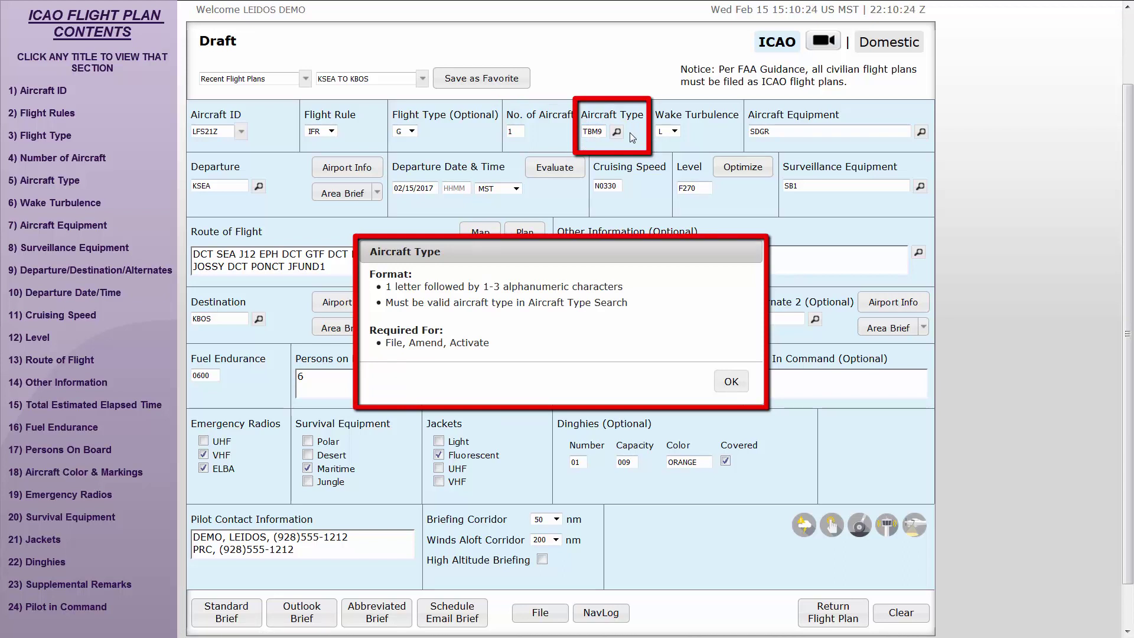
left_click(617, 132)
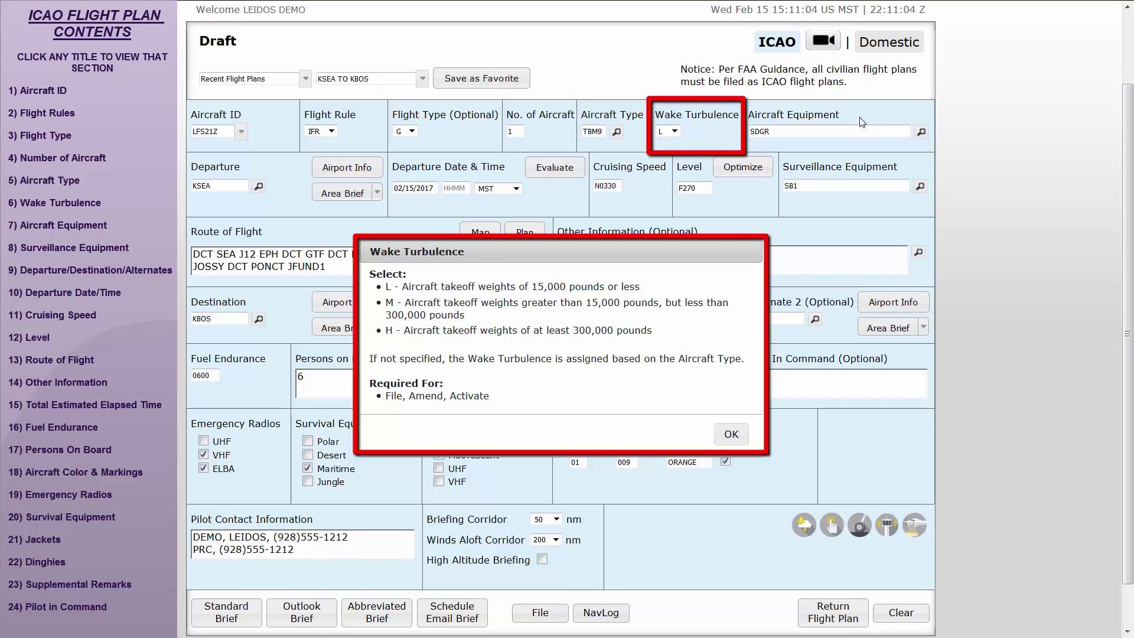
Step: Review the Aircraft Equipment help and code list, accept the selected codes, and open the Surveillance Equipment helper
left_click(835, 120)
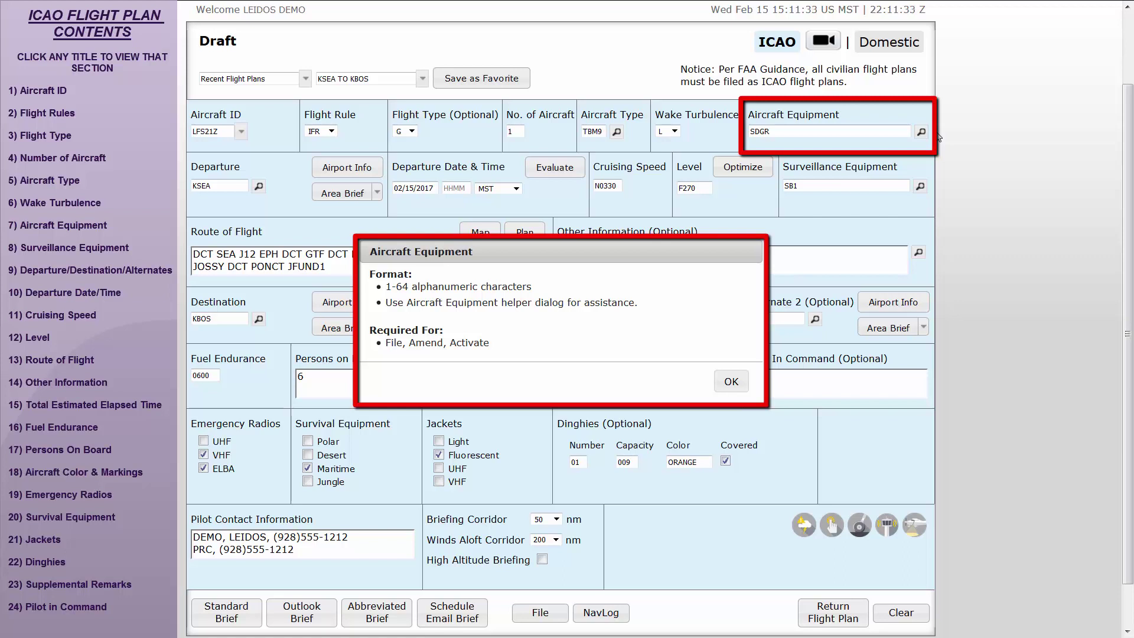
left_click(920, 131)
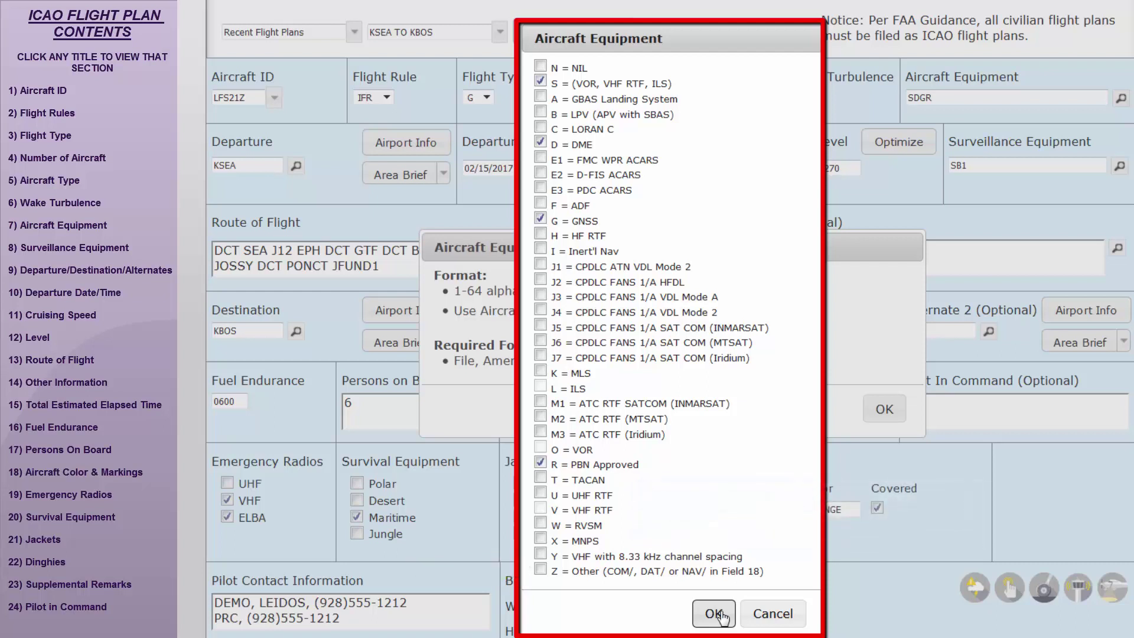
left_click(713, 614)
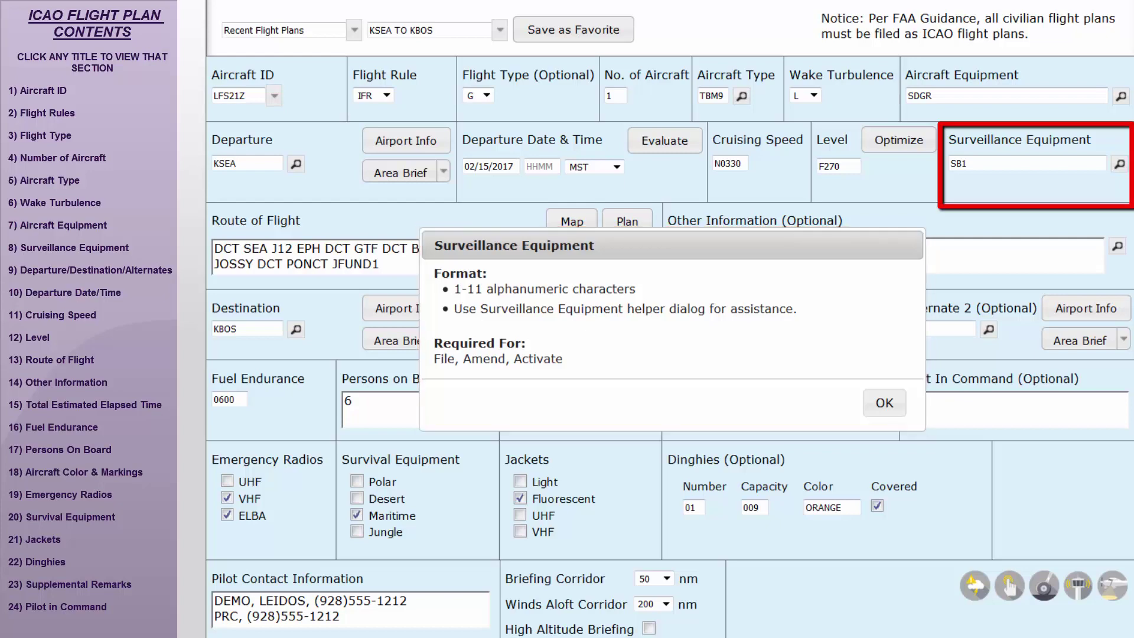
left_click(1119, 164)
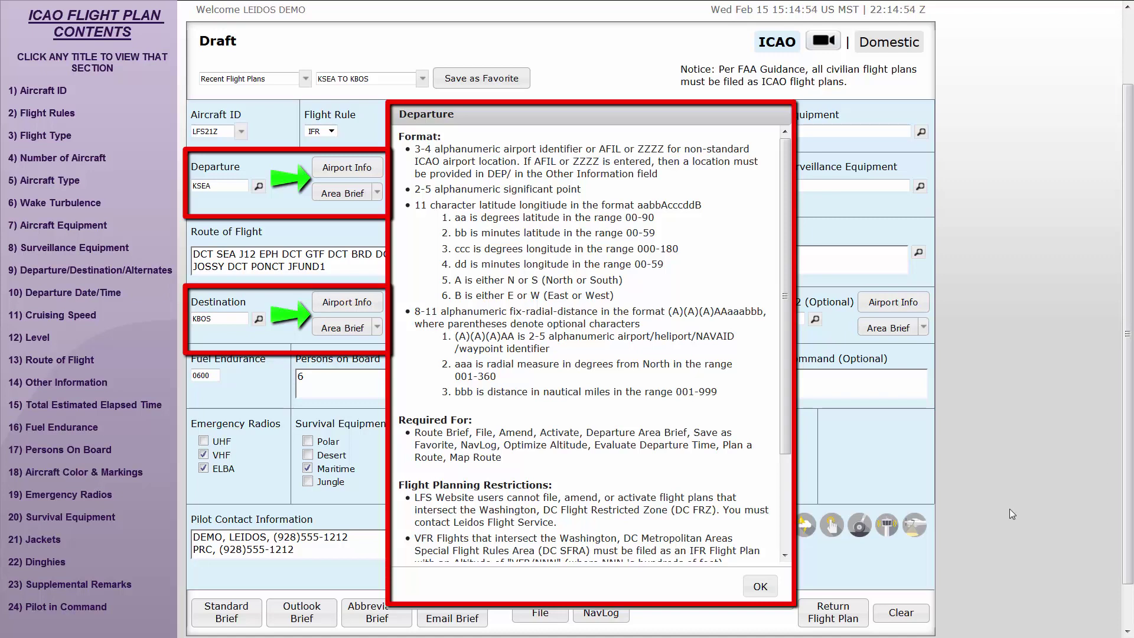
Step: Close the Departure help and read the Level field's format help through its valid ranges
left_click(760, 587)
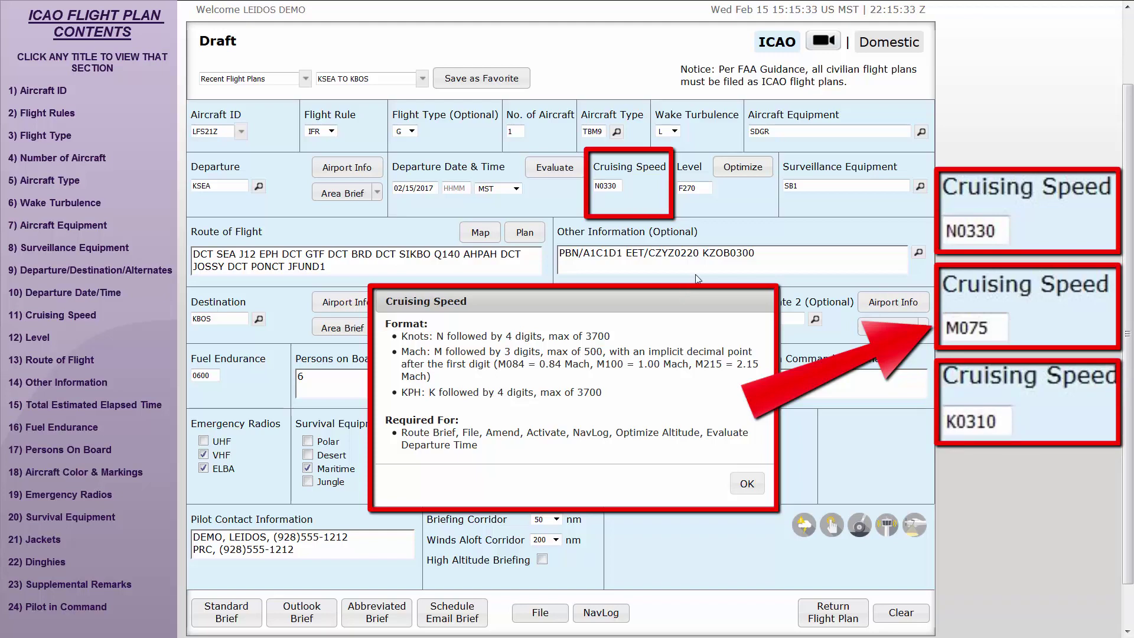
left_click(695, 171)
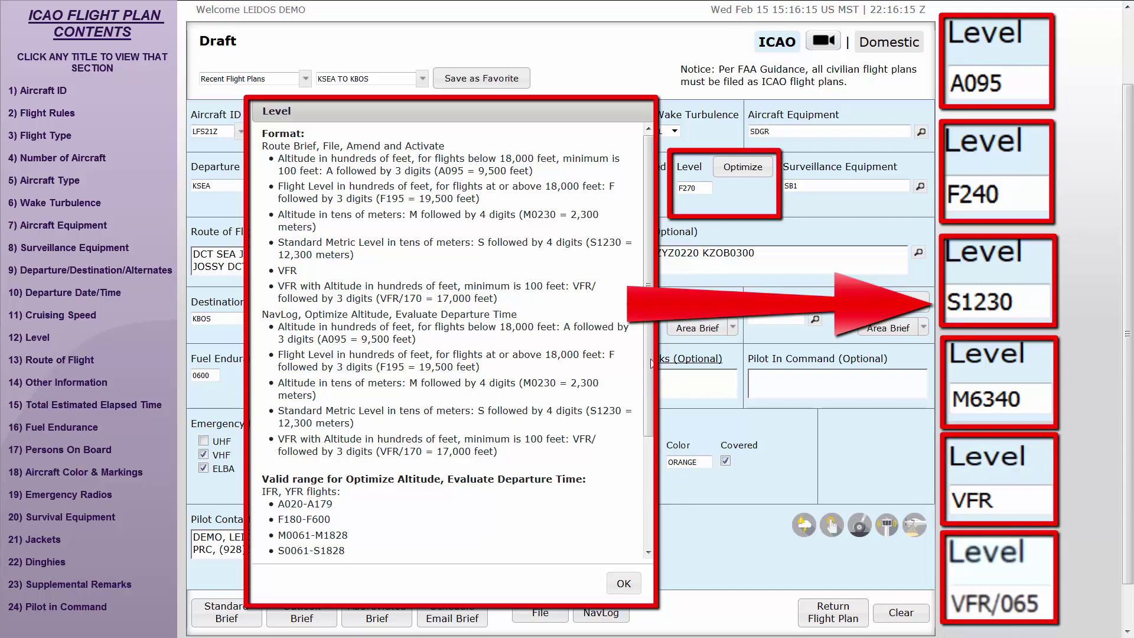
left_click_drag(648, 364, 649, 500)
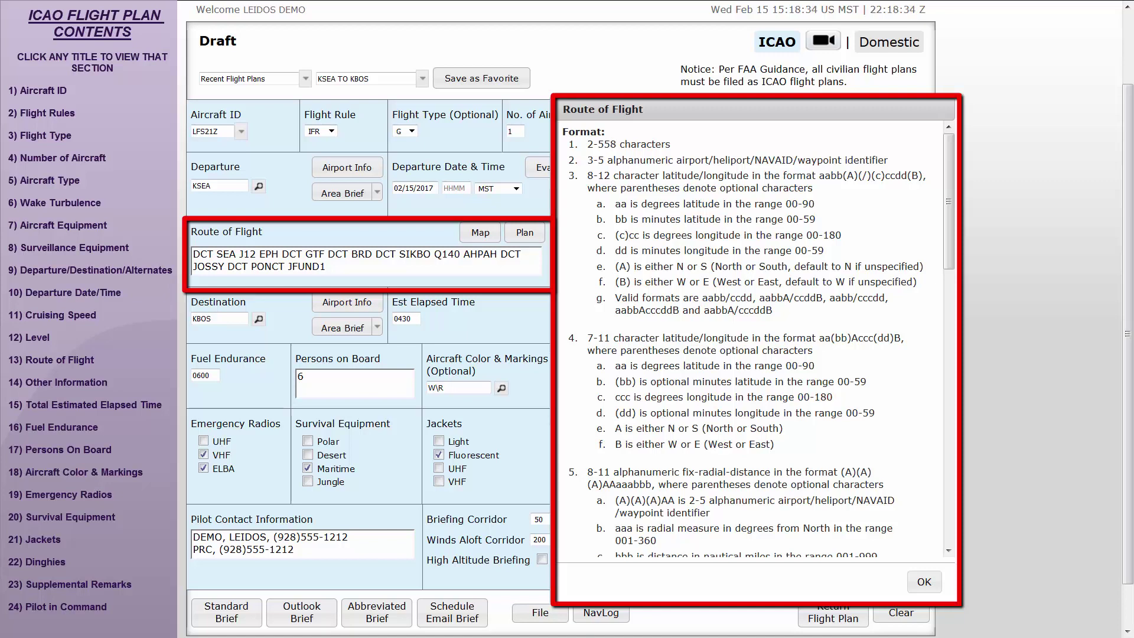
Step: Read the Route of Flight field help through to the end of the Flight Planning Restrictions
left_click_drag(949, 244, 965, 356)
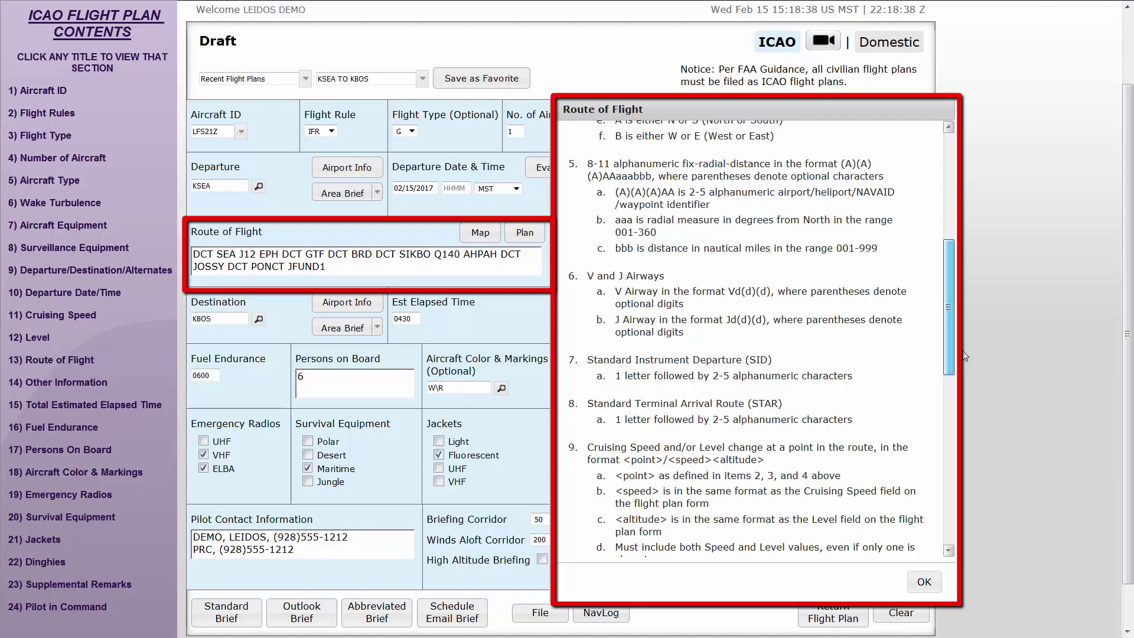
left_click_drag(964, 354, 968, 443)
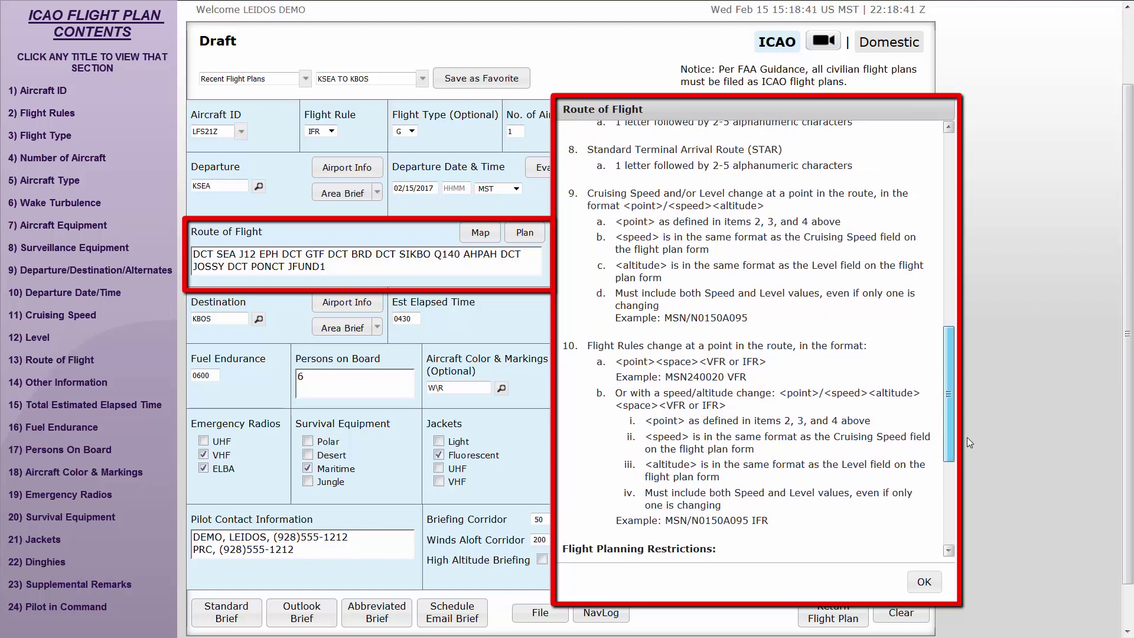
left_click_drag(966, 442, 963, 530)
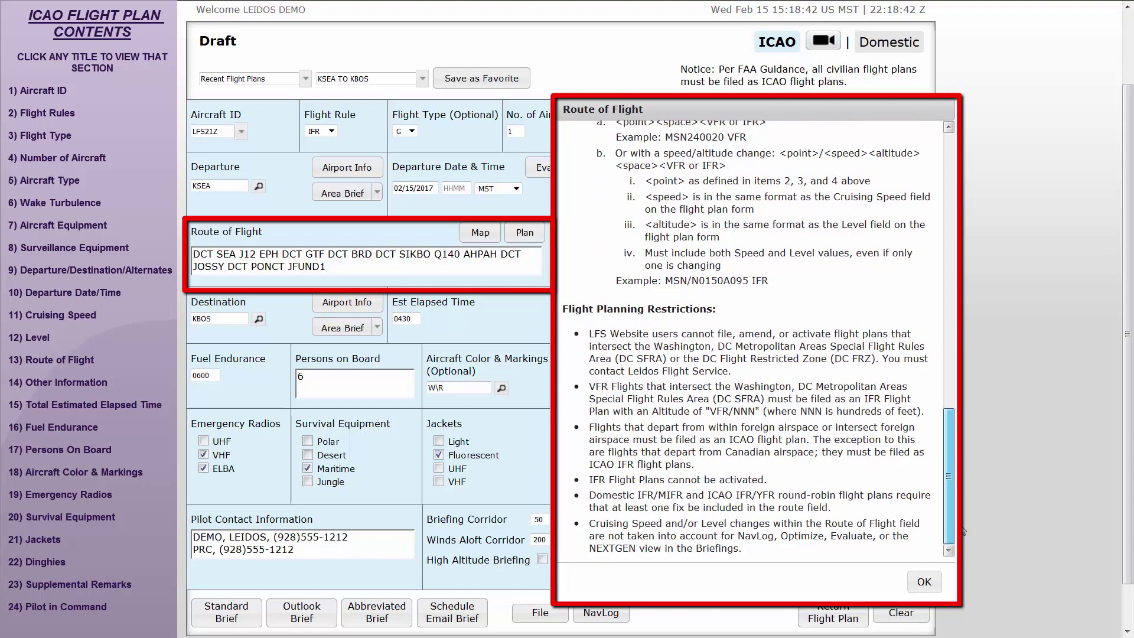
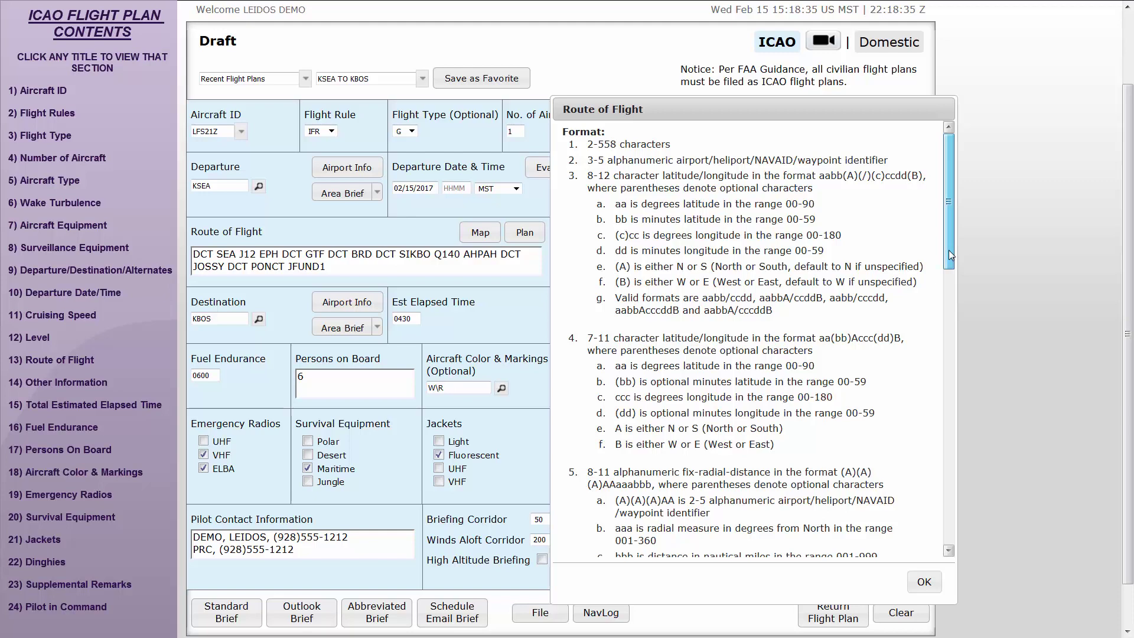
Step: Review the Route of Flight format rules for latitude/longitude, fix-radial-distance, airways, SID, STAR and speed or level changes
left_click_drag(948, 251, 948, 255)
scroll(948, 255, "down", 1)
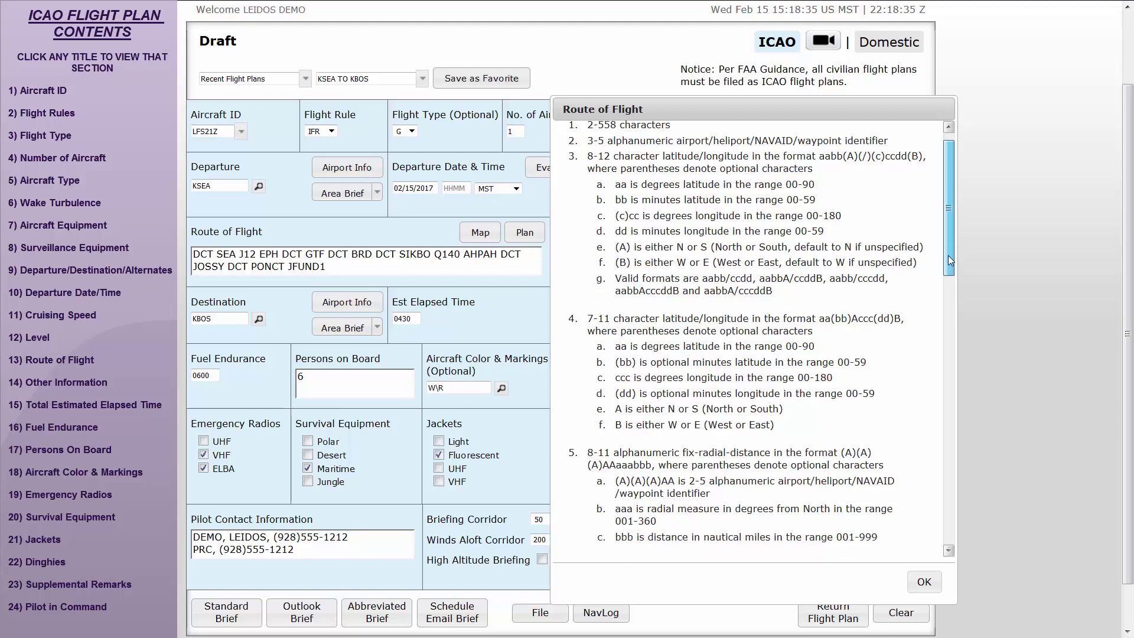
scroll(949, 264, "down", 1)
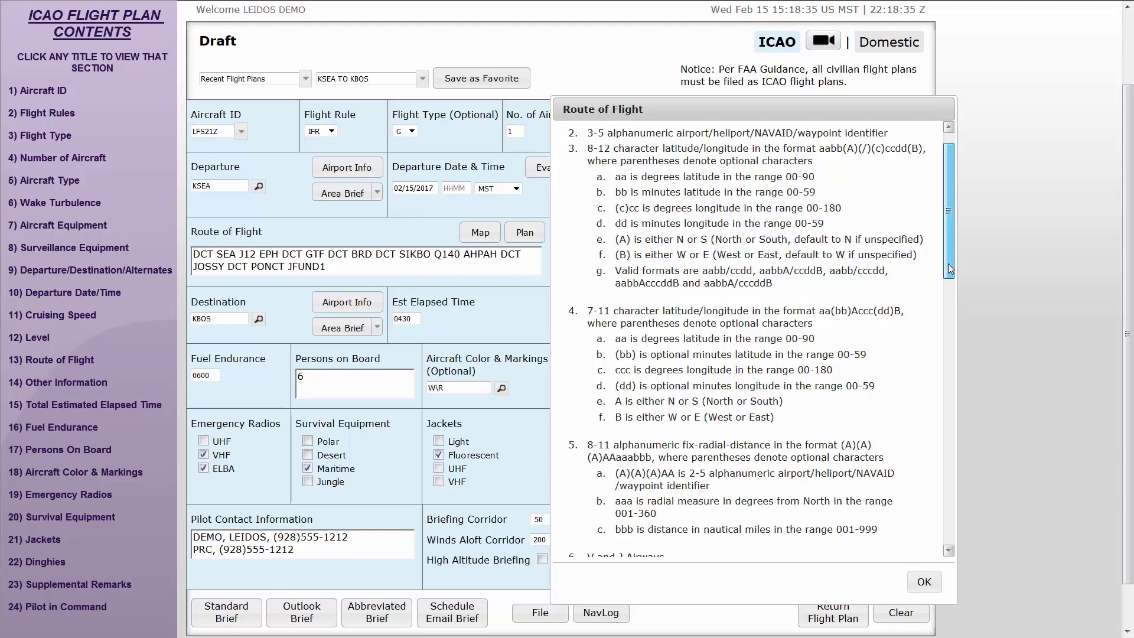
scroll(948, 264, "down", 1)
scroll(948, 270, "down", 1)
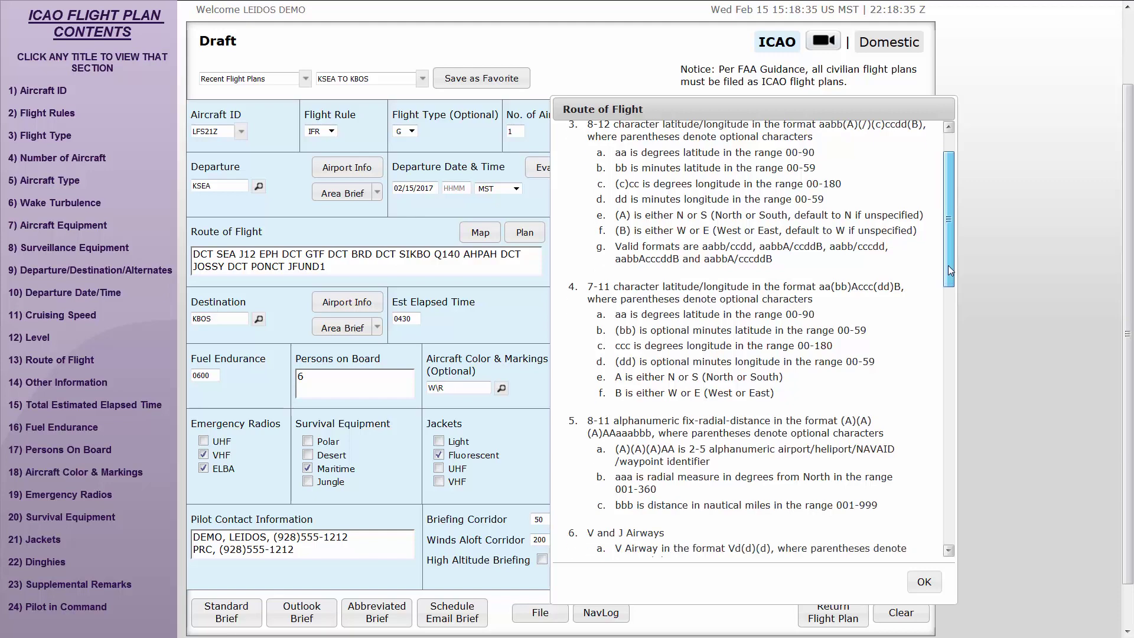
scroll(947, 275, "down", 1)
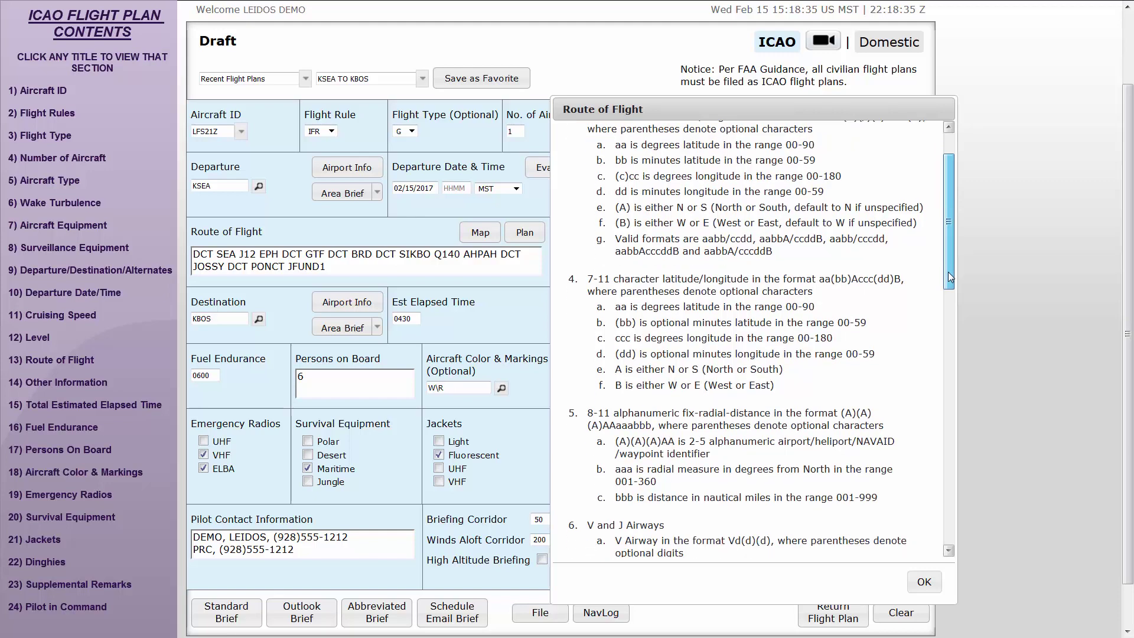
scroll(947, 274, "down", 1)
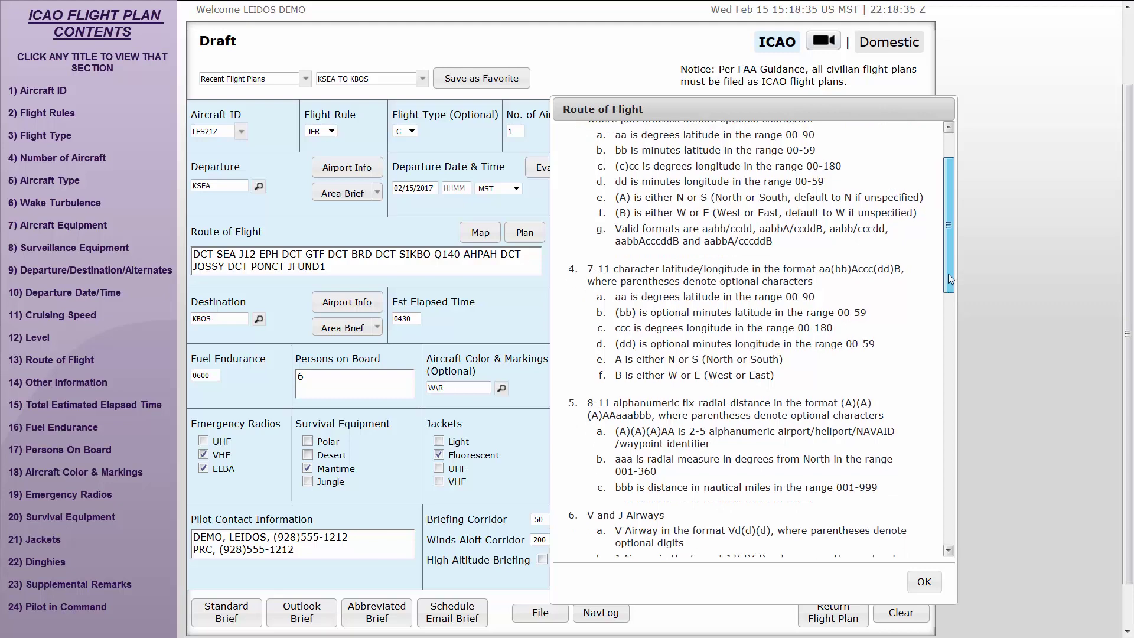
scroll(947, 274, "down", 1)
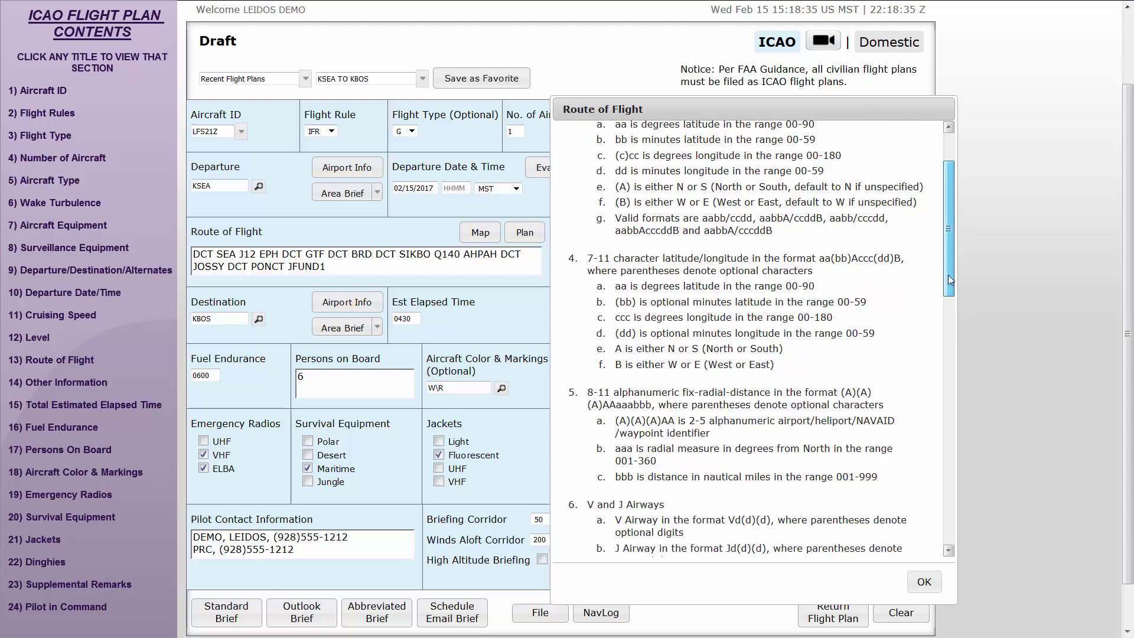
scroll(948, 275, "down", 1)
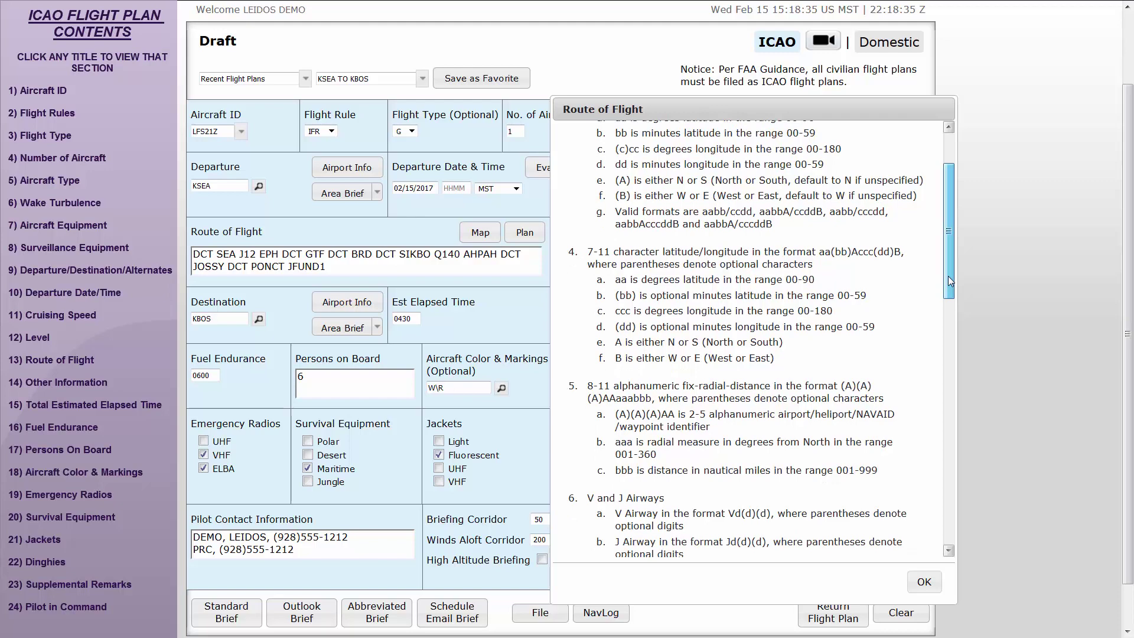
scroll(948, 275, "down", 1)
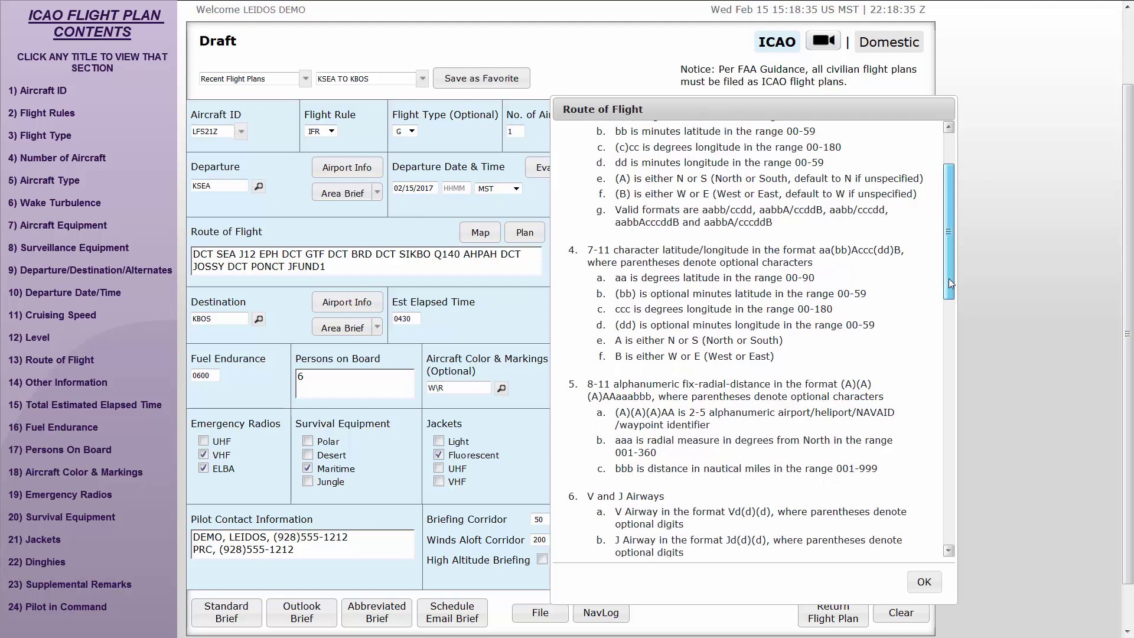
scroll(948, 278, "down", 1)
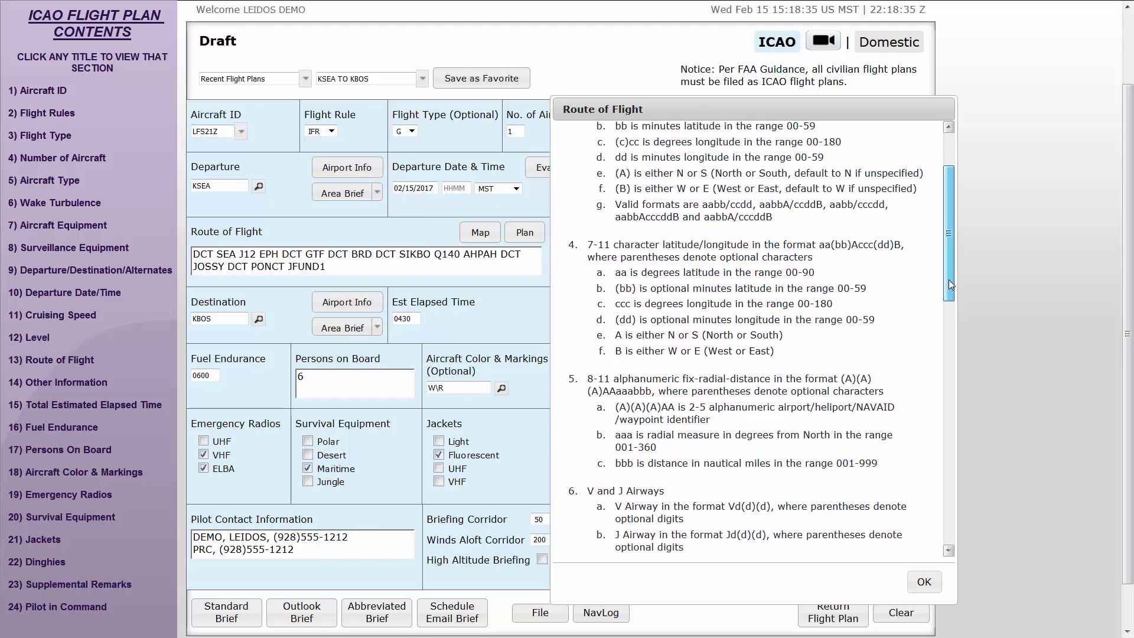
scroll(948, 279, "down", 1)
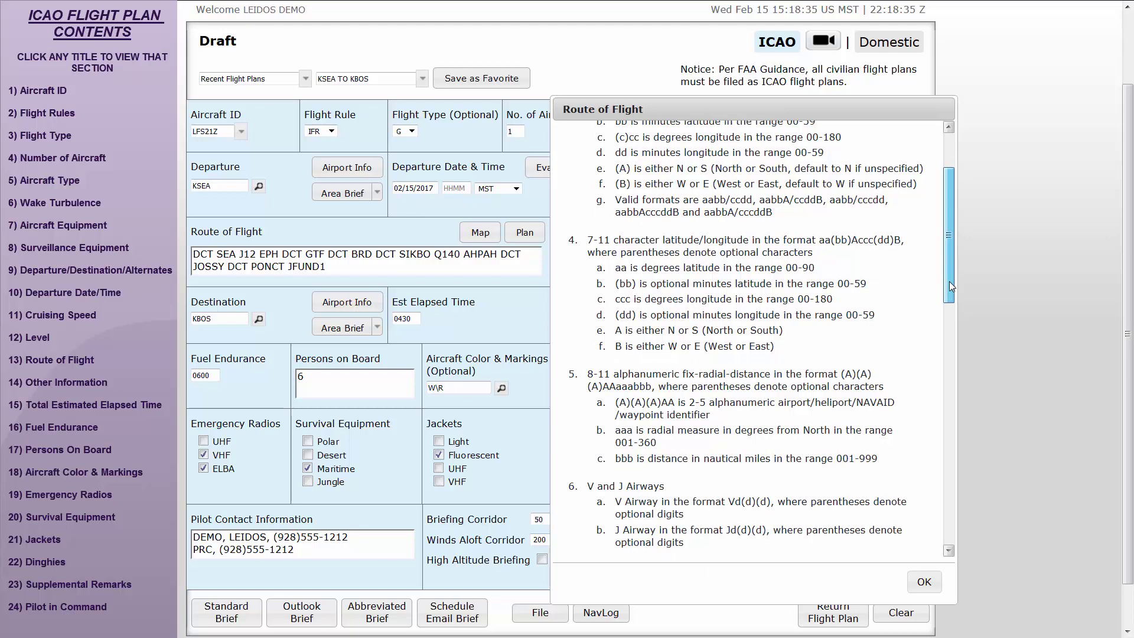
scroll(948, 281, "down", 1)
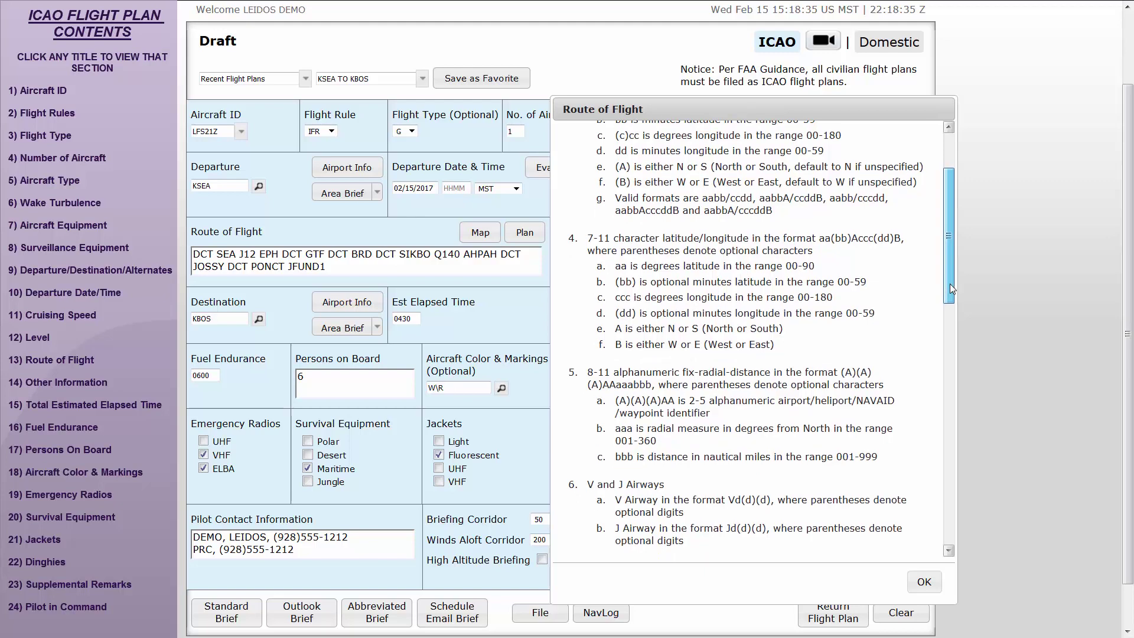
scroll(951, 286, "down", 2)
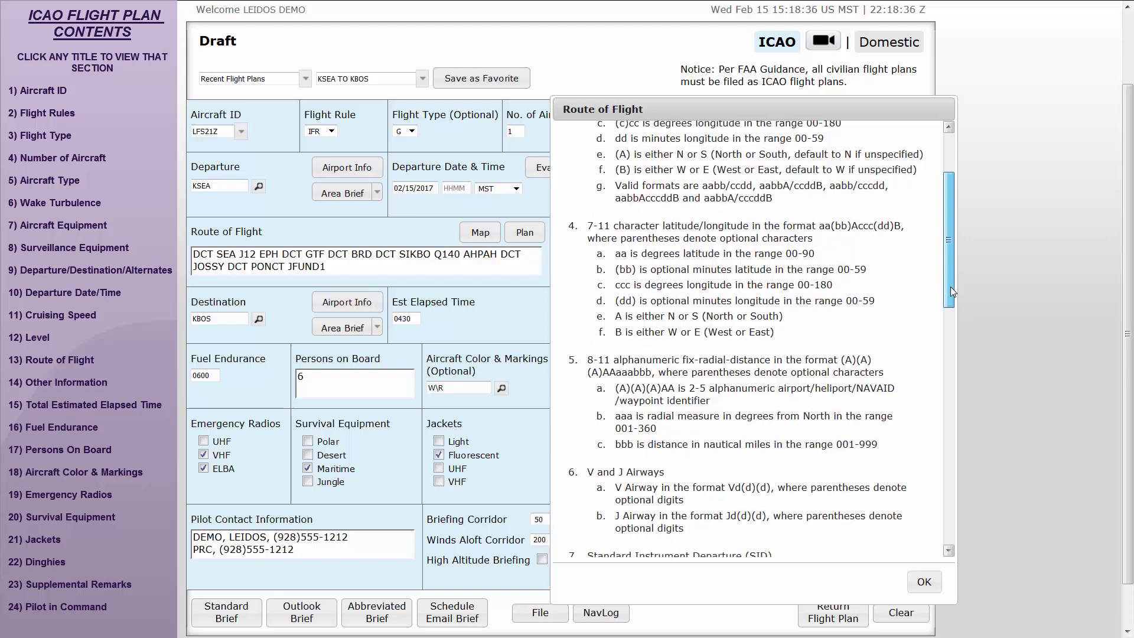
scroll(951, 288, "down", 2)
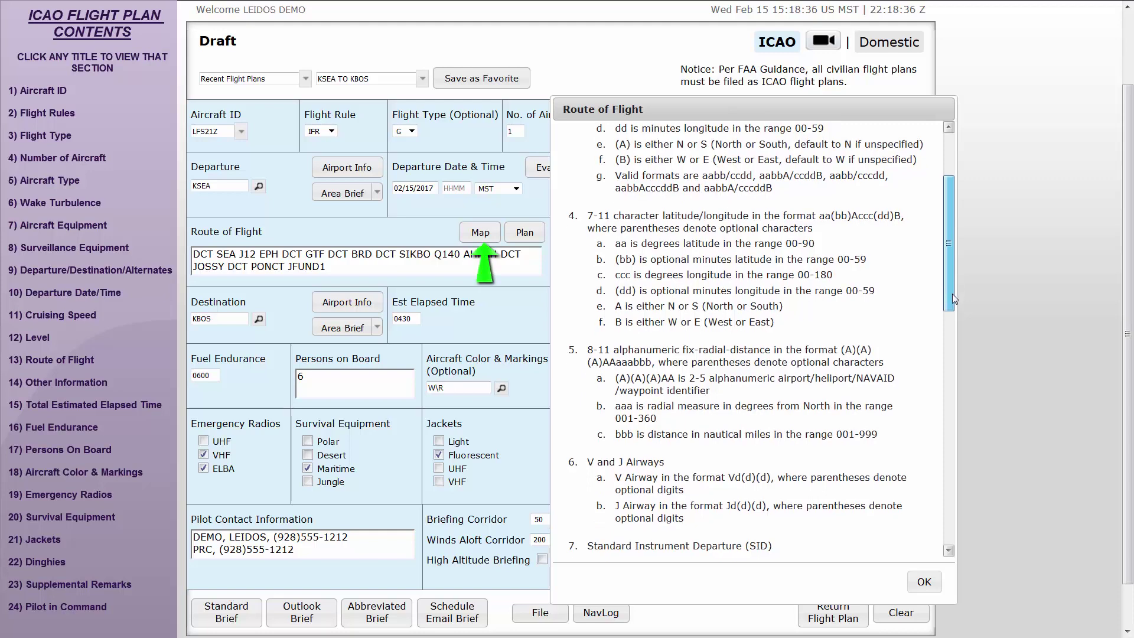
left_click_drag(952, 293, 951, 296)
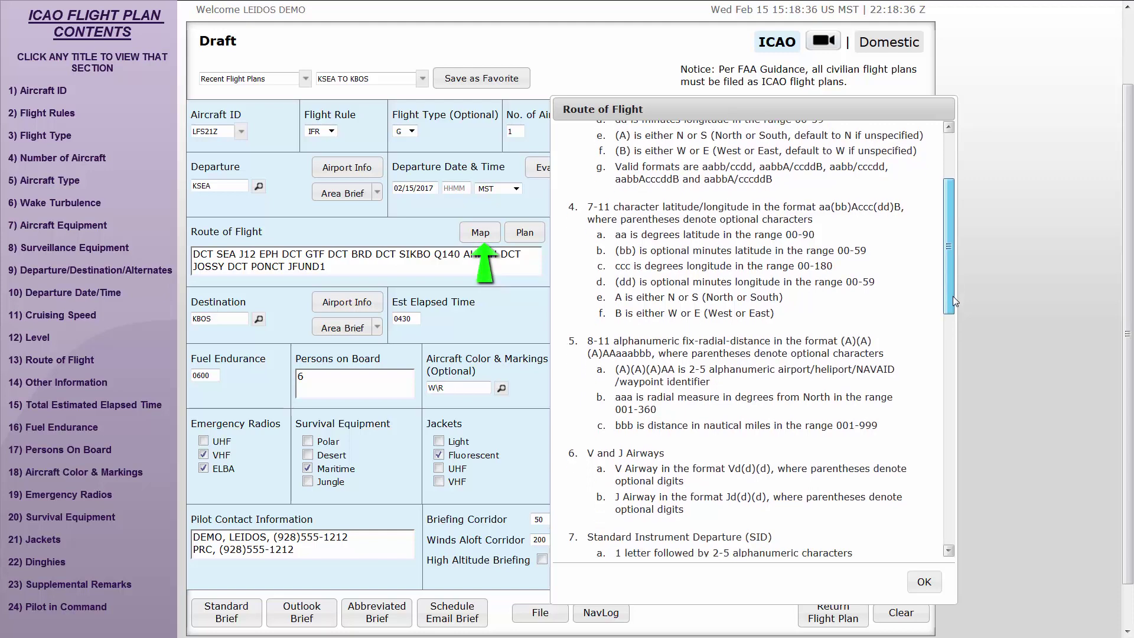
scroll(952, 296, "down", 2)
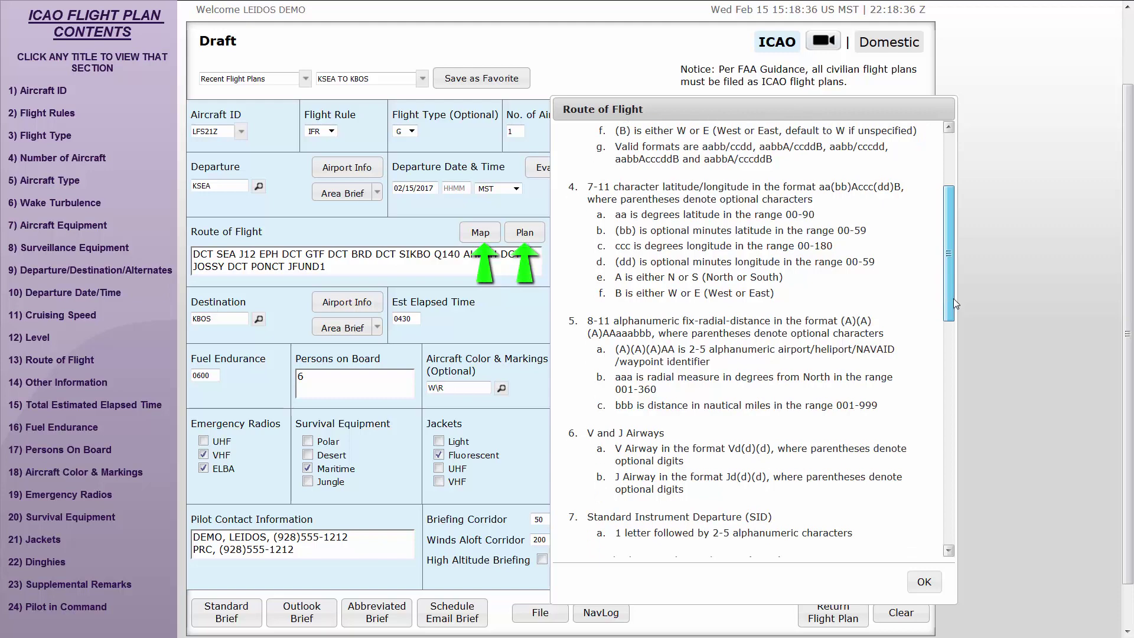
scroll(954, 303, "down", 2)
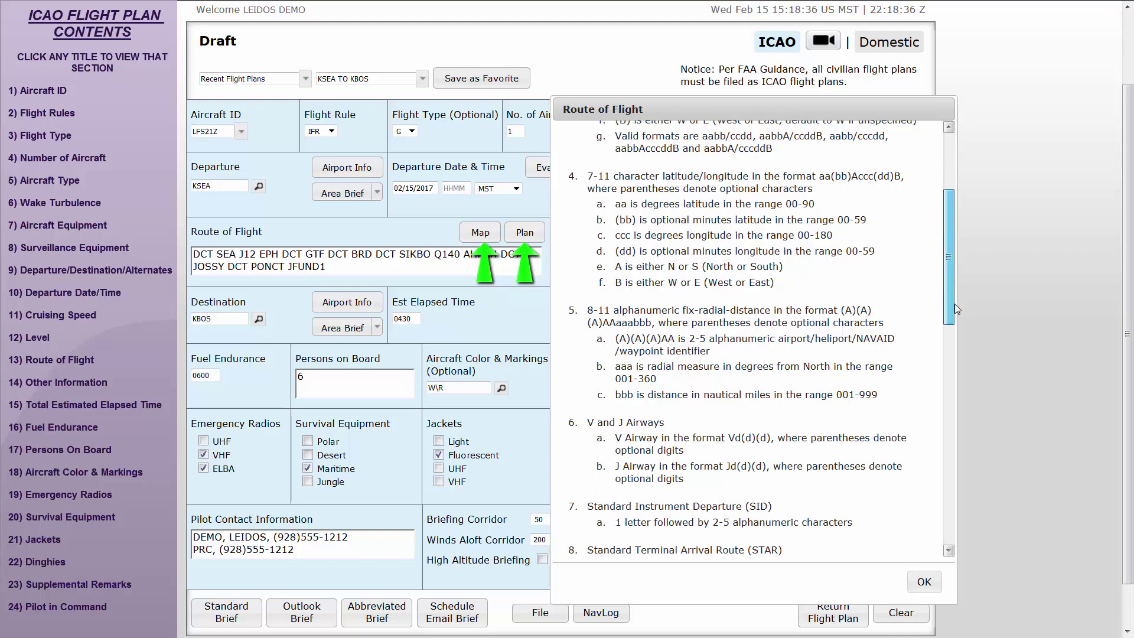
left_click_drag(954, 305, 956, 310)
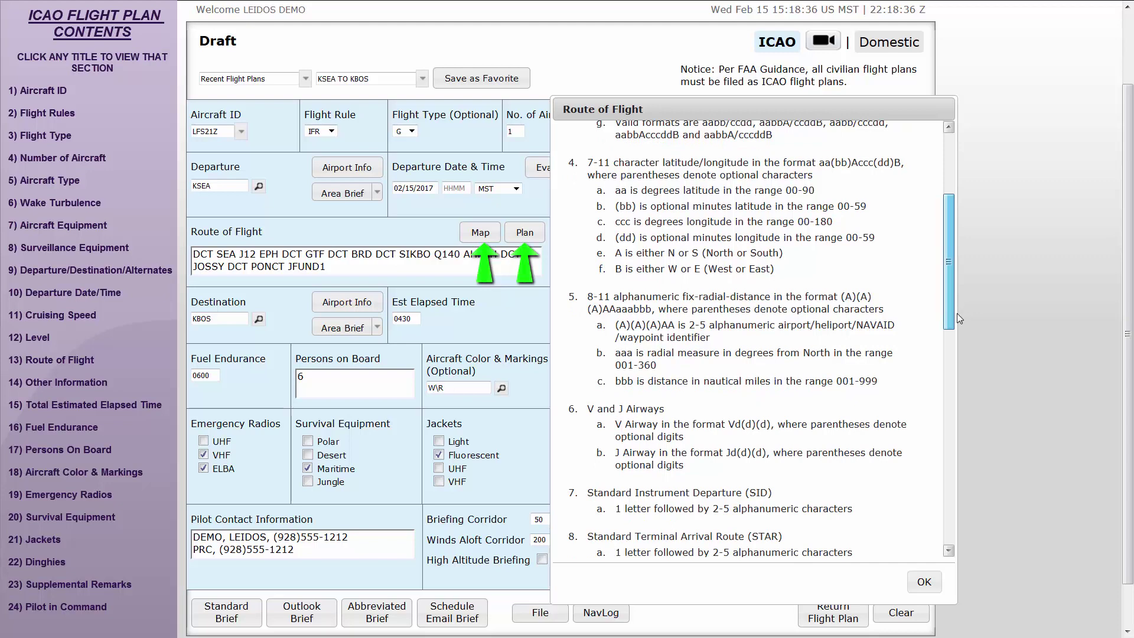
scroll(957, 313, "down", 2)
left_click_drag(958, 320, 959, 322)
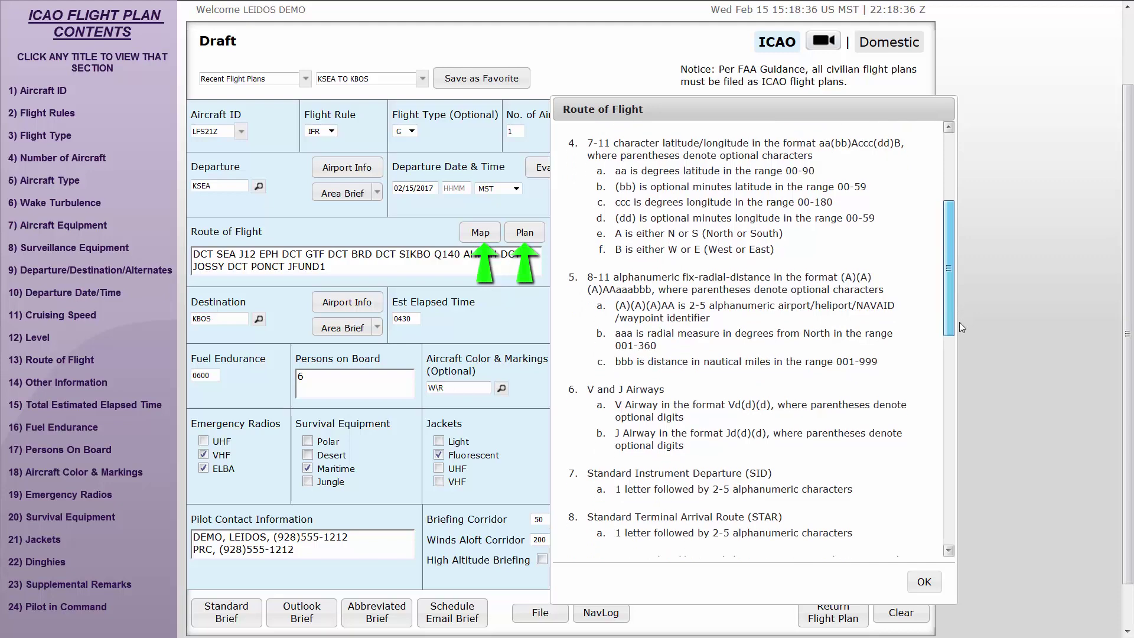
scroll(959, 325, "down", 3)
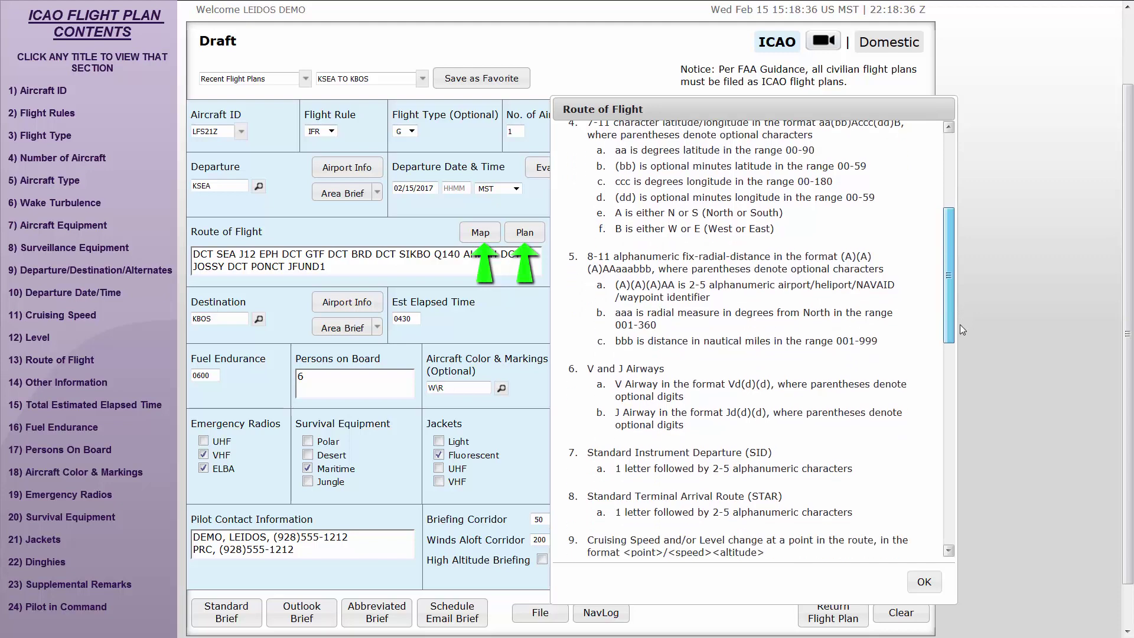
scroll(961, 330, "down", 1)
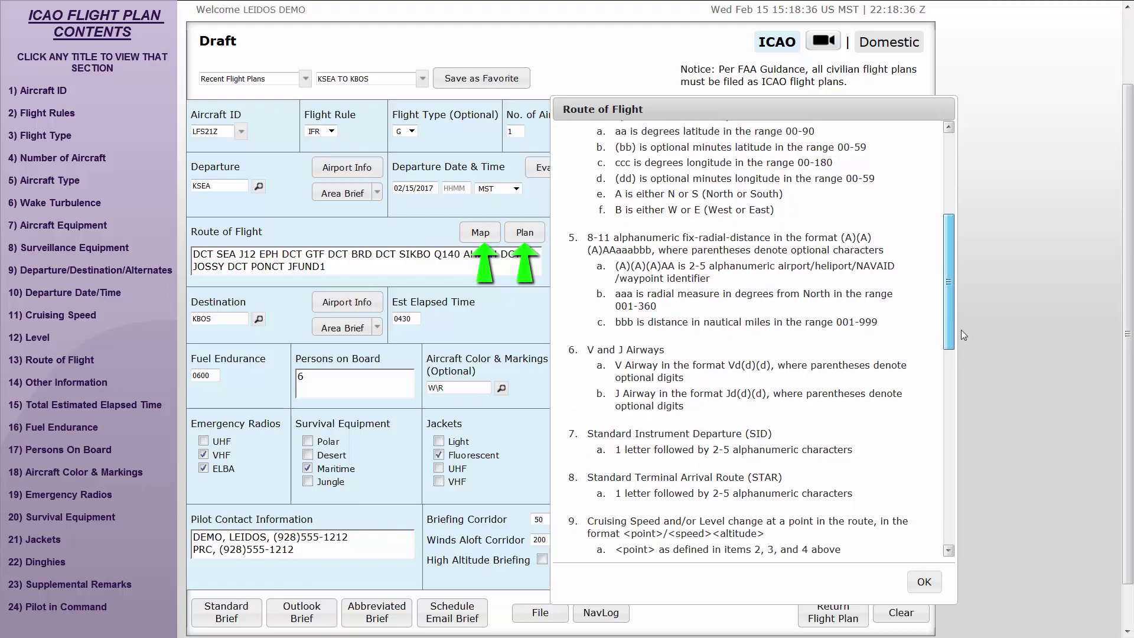
scroll(961, 332, "down", 2)
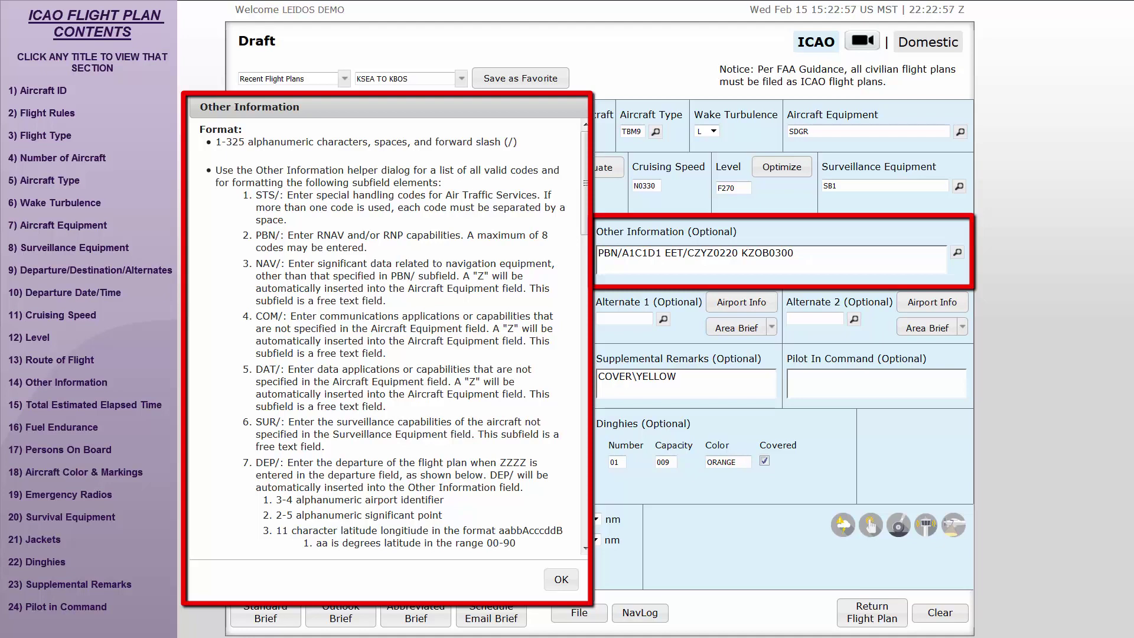
Step: Open the Other Information helper and dismiss the Aircraft Color & Markings format help
left_click(957, 253)
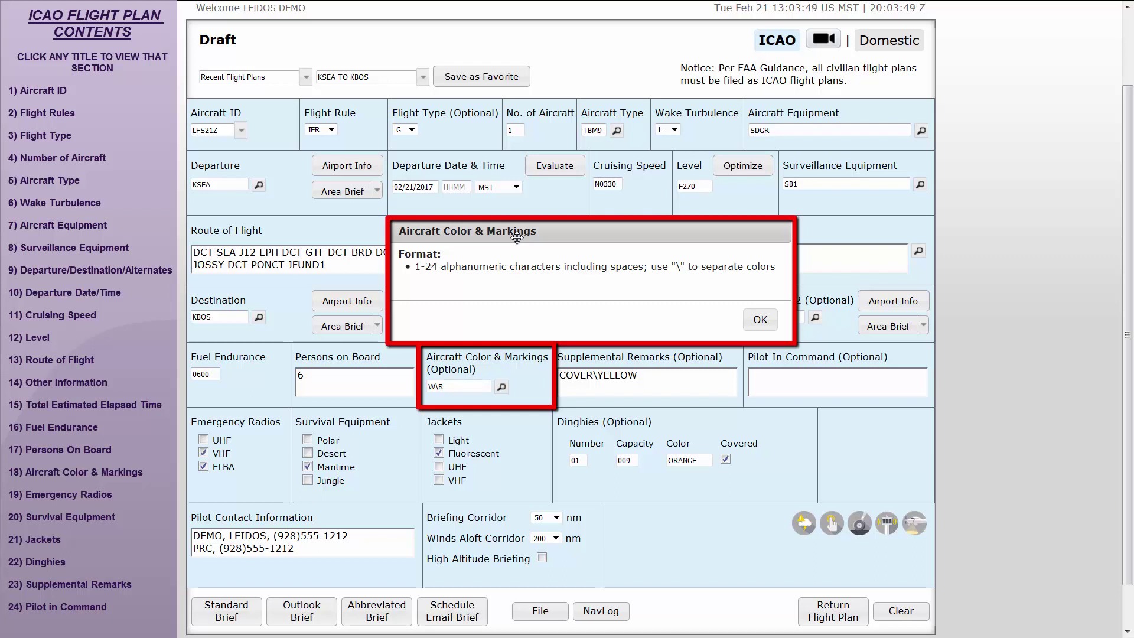
left_click(760, 321)
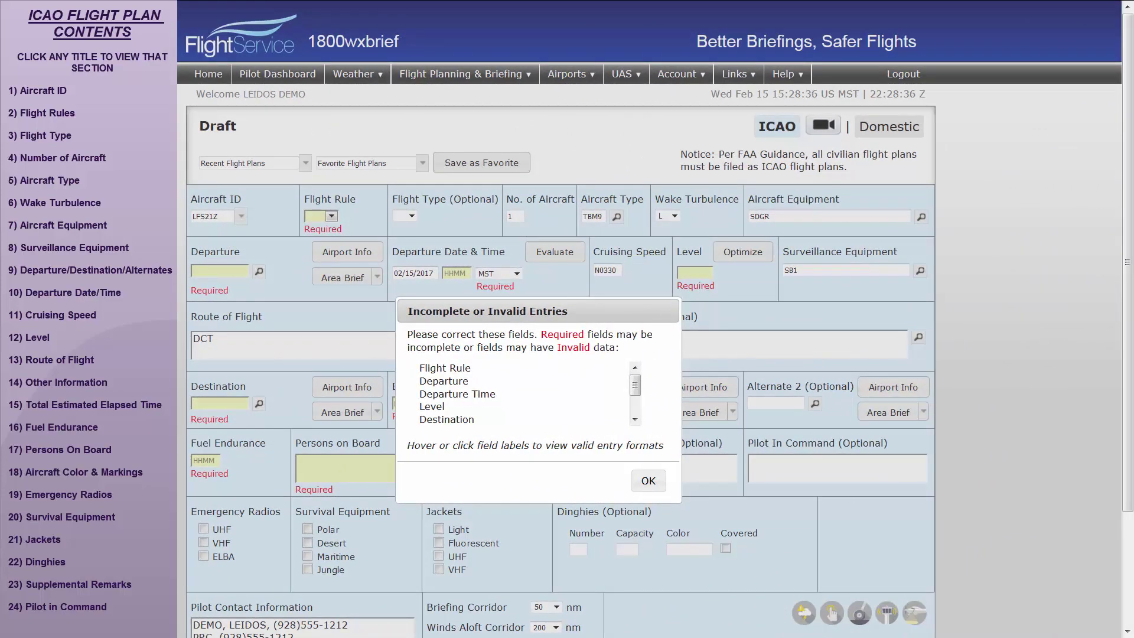
Step: Look through the full list of fields under Incomplete or Invalid Entries and dismiss the dialog
left_click_drag(640, 385, 645, 409)
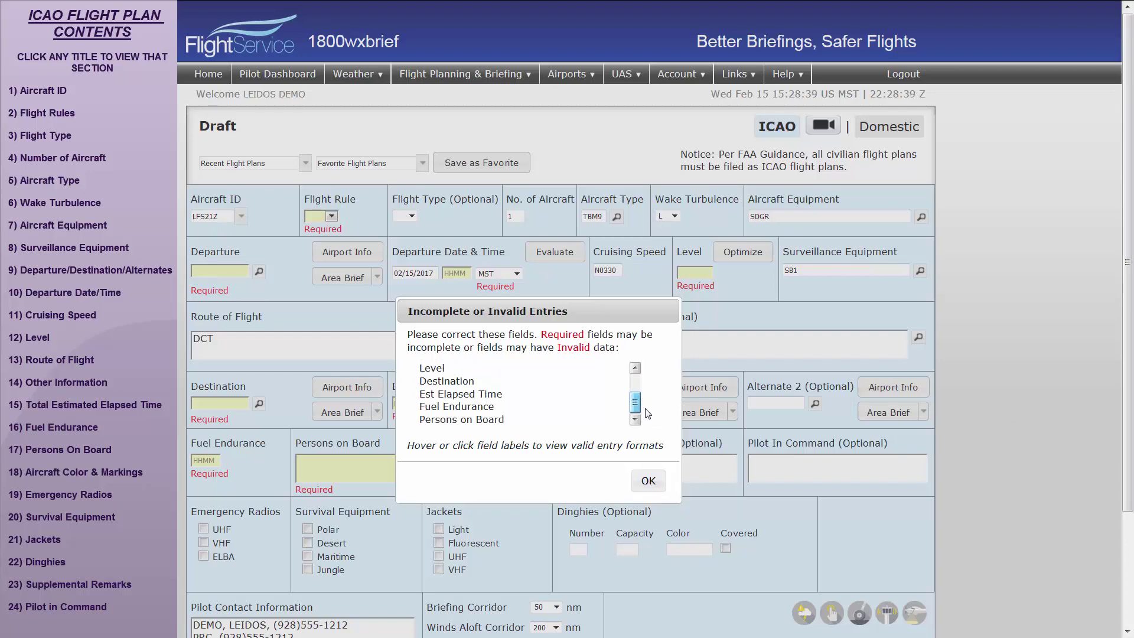
left_click(649, 481)
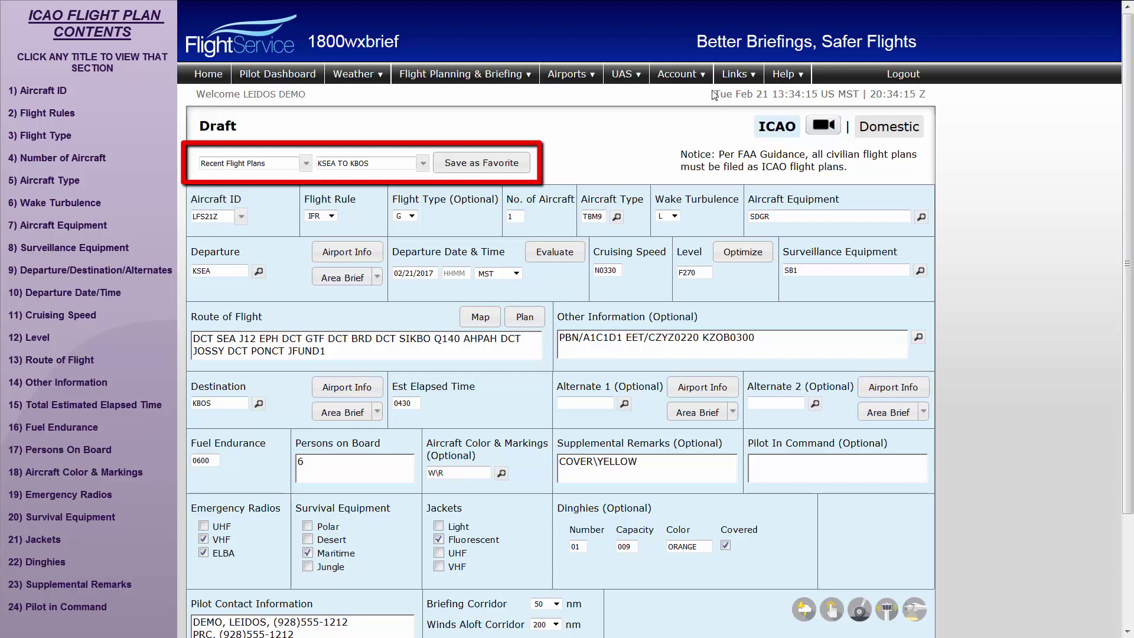
Step: Look at the site's Help resources, including the User Guide entry, and return to the flight plan form
left_click(688, 75)
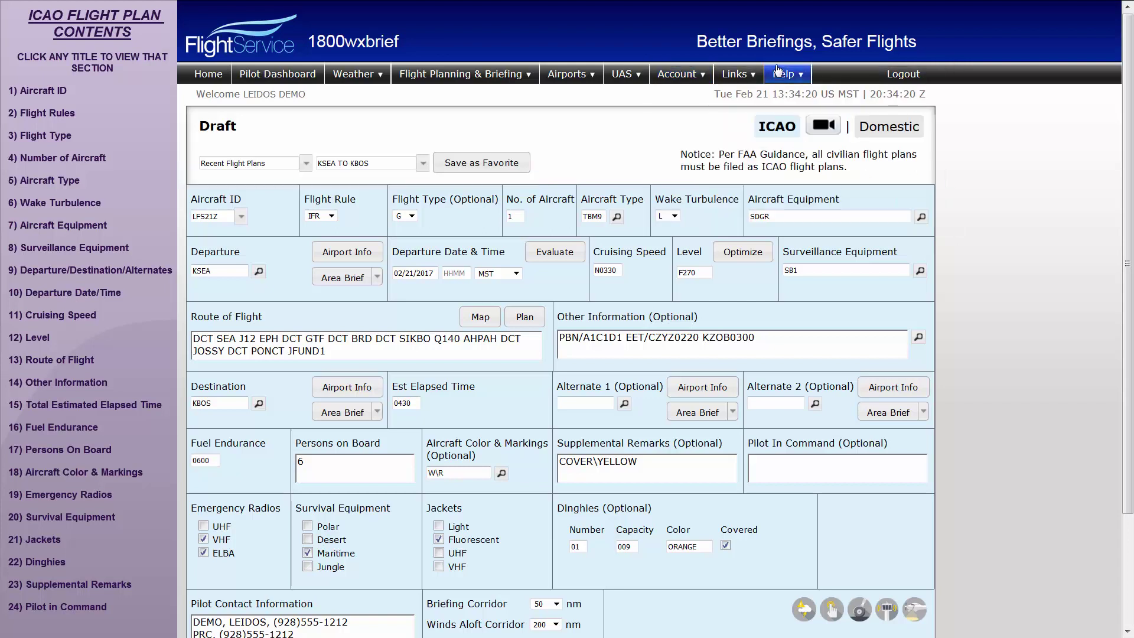
mouse_move(779, 68)
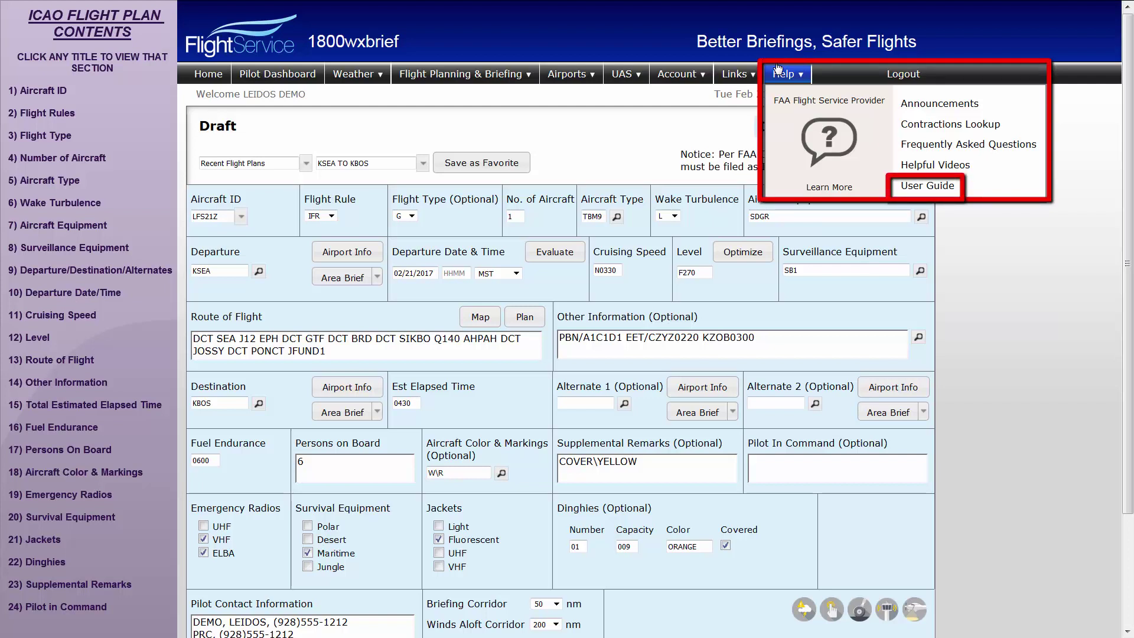
scroll(1029, 254, "down", 3)
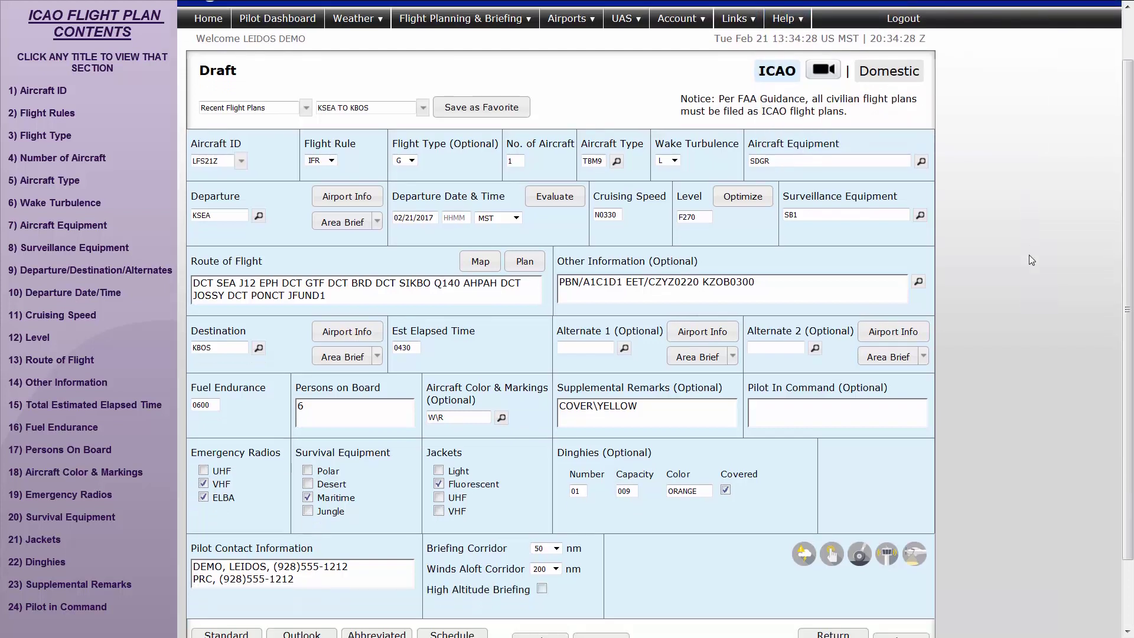